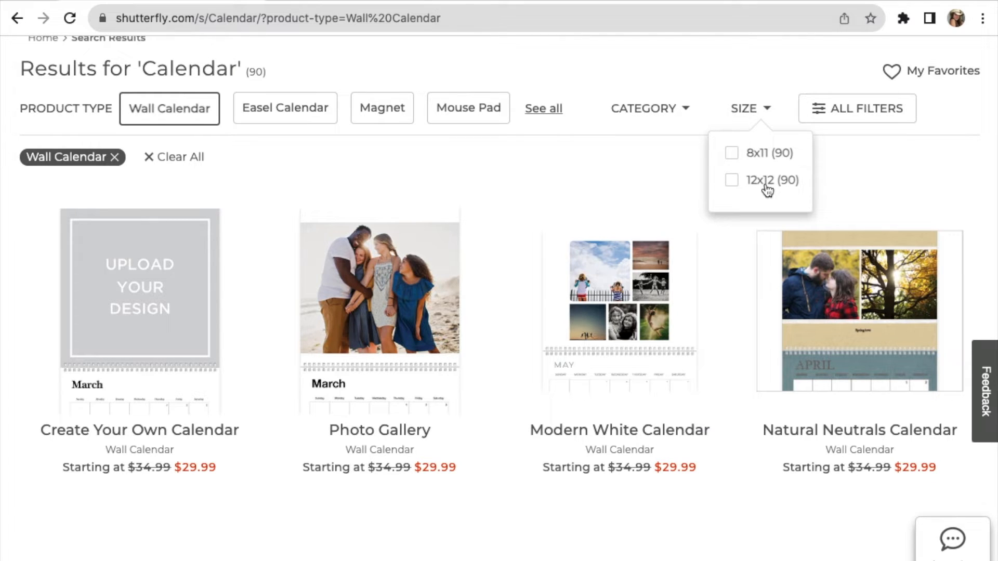
Step: Filter the wall calendar results to the 12x12 size
click(731, 180)
scroll(809, 214, down, 3)
scroll(812, 216, down, 8)
scroll(812, 216, down, 6)
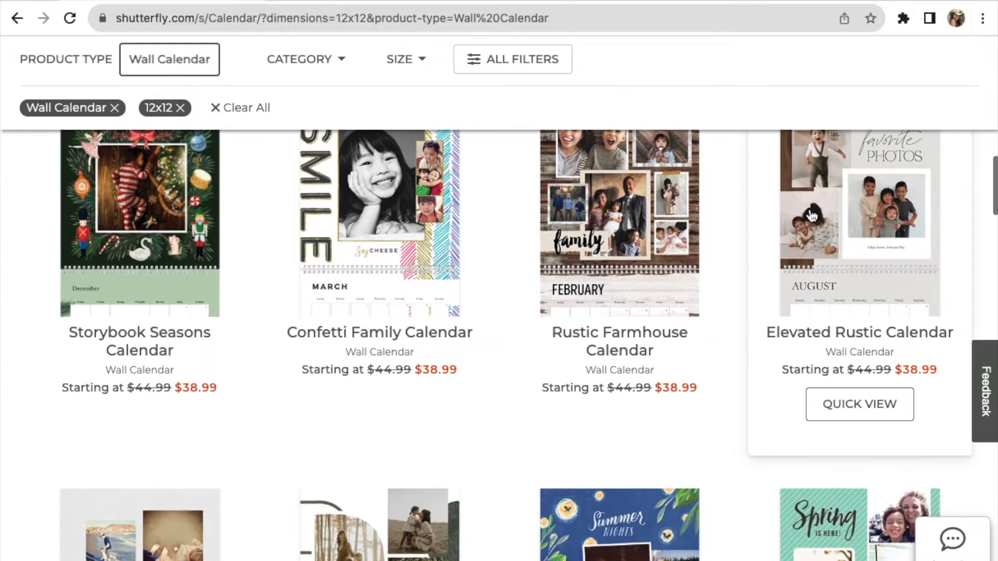
Step: Browse the available 12x12 wall calendar designs in the results
scroll(811, 216, down, 5)
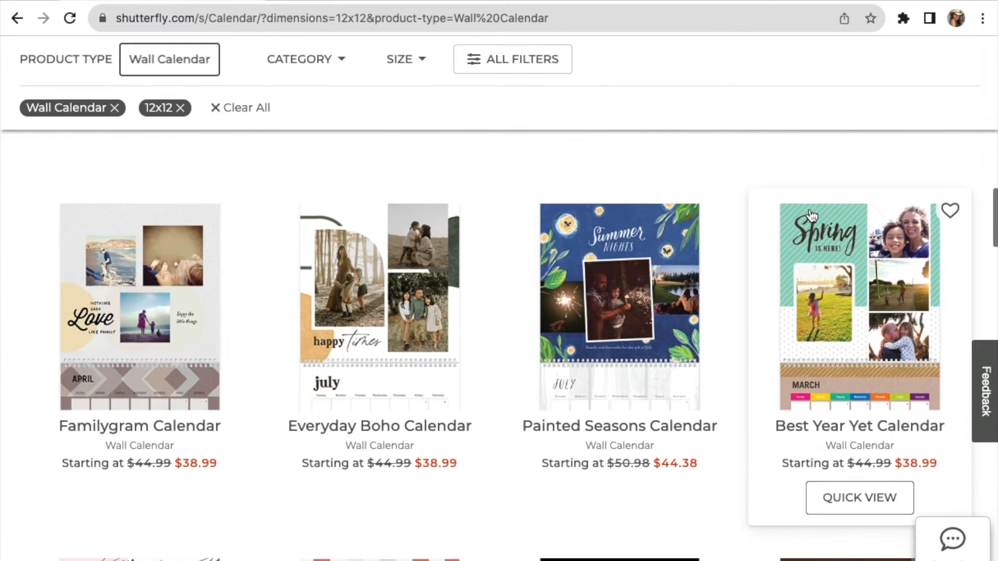
scroll(812, 215, down, 5)
scroll(771, 317, down, 5)
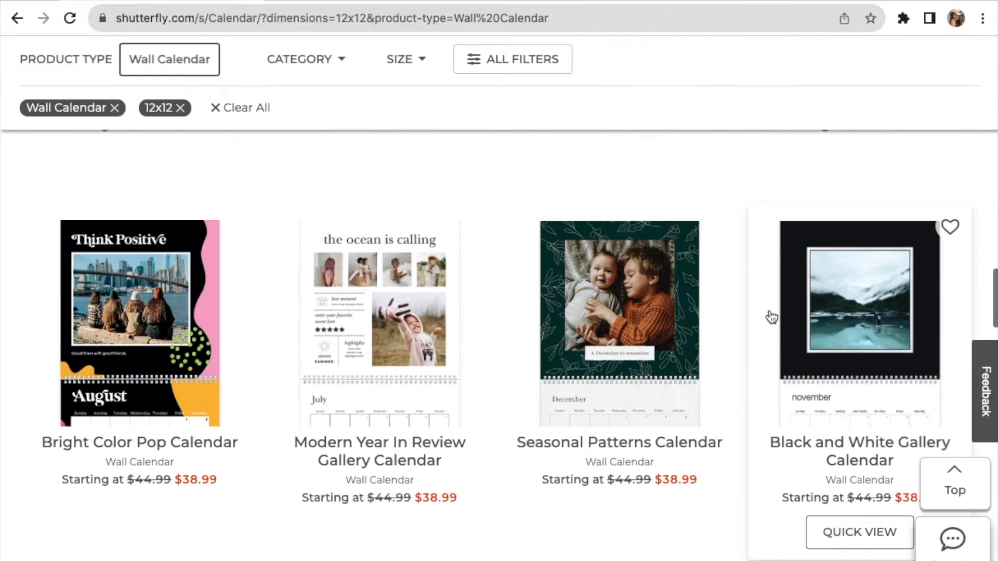
scroll(771, 313, down, 5)
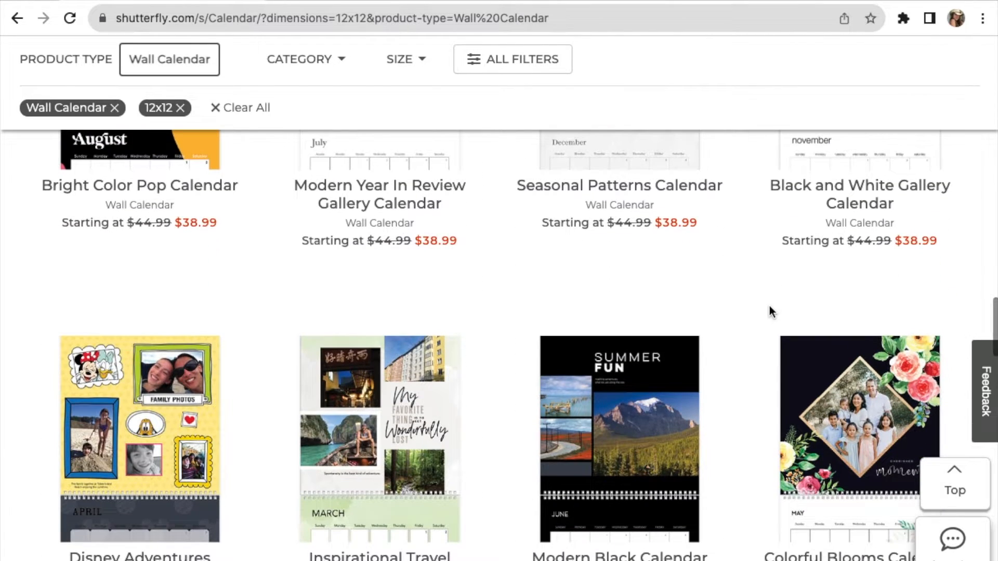
scroll(769, 311, down, 8)
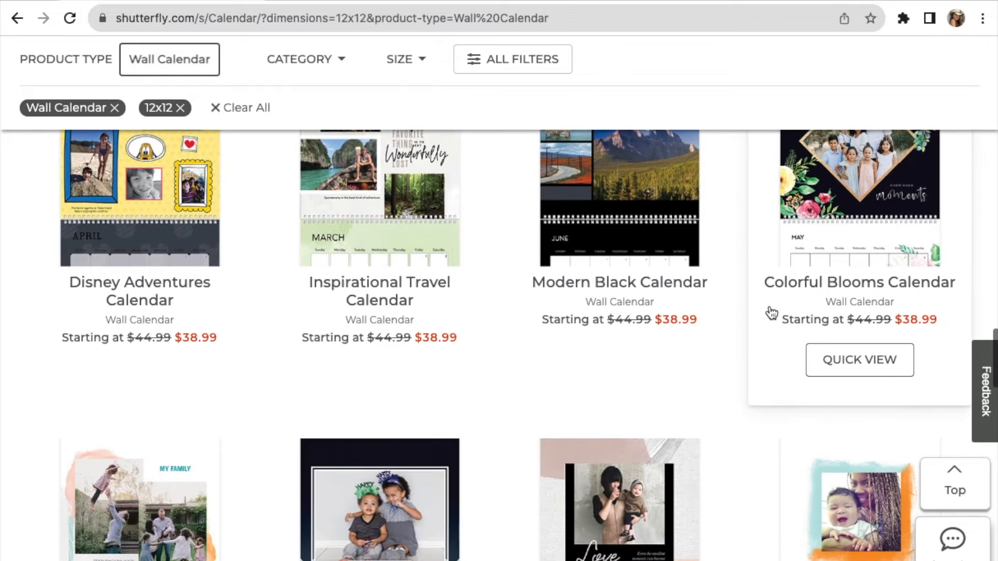
scroll(771, 312, down, 3)
scroll(771, 312, down, 5)
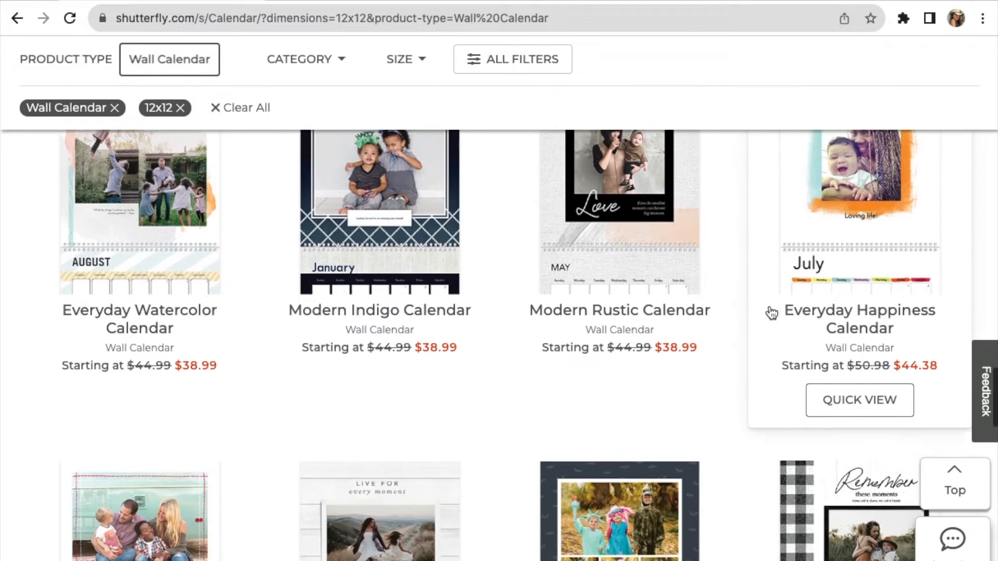
scroll(771, 313, down, 1)
scroll(771, 313, down, 7)
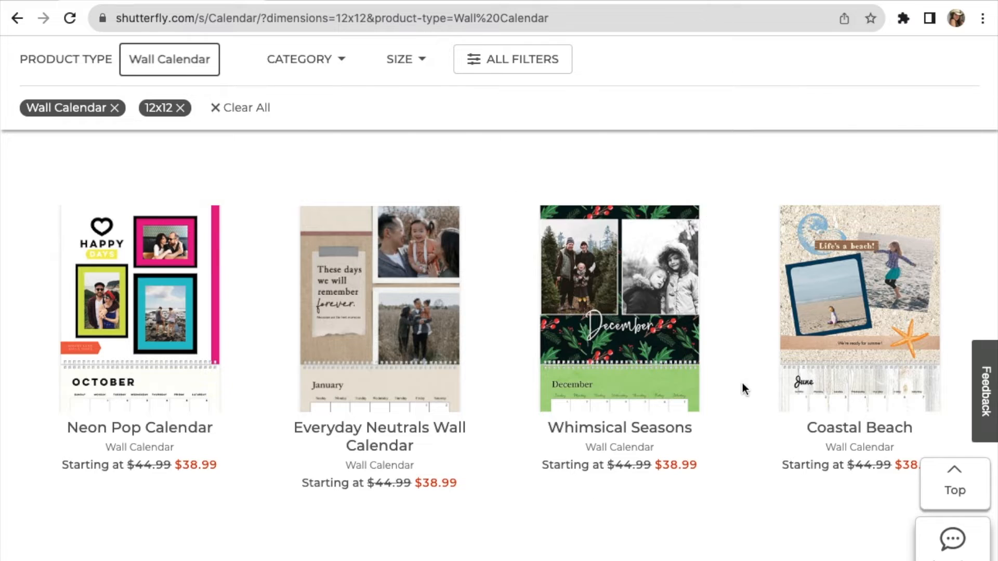
scroll(664, 488, down, 6)
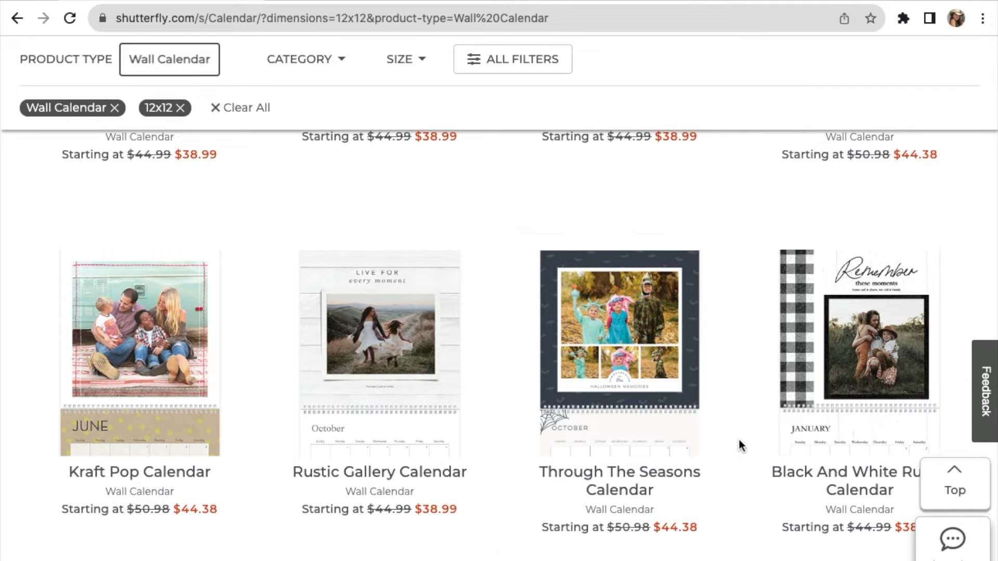
scroll(615, 422, down, 8)
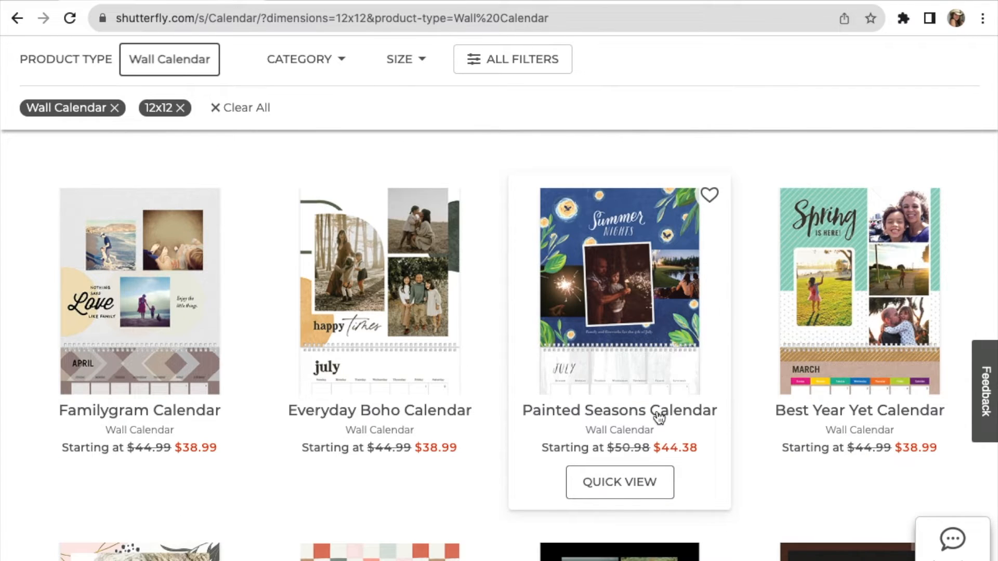
scroll(53, 461, down, 7)
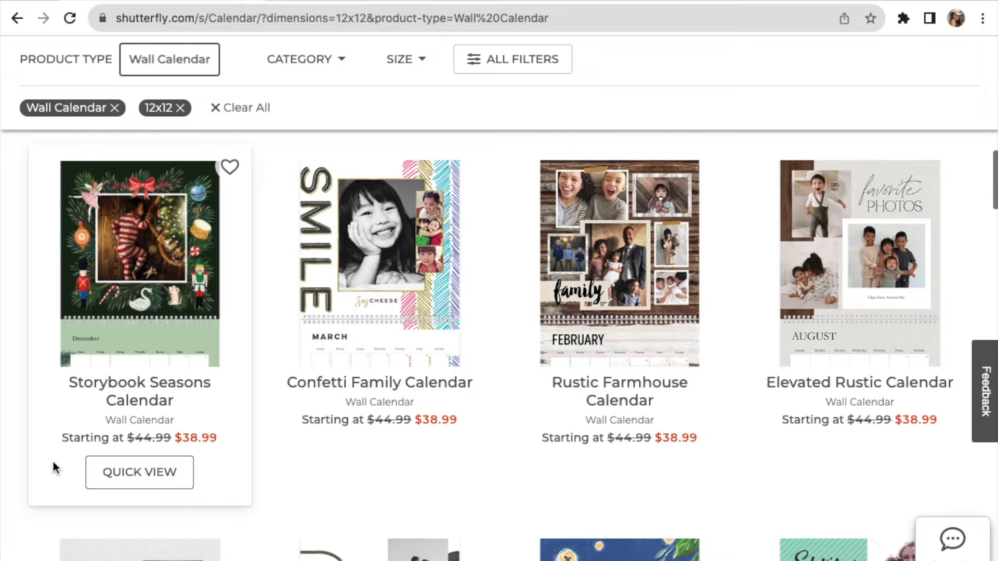
Step: Open the quick view of the Storybook Seasons Calendar and go to its full product details
click(127, 474)
scroll(838, 303, down, 5)
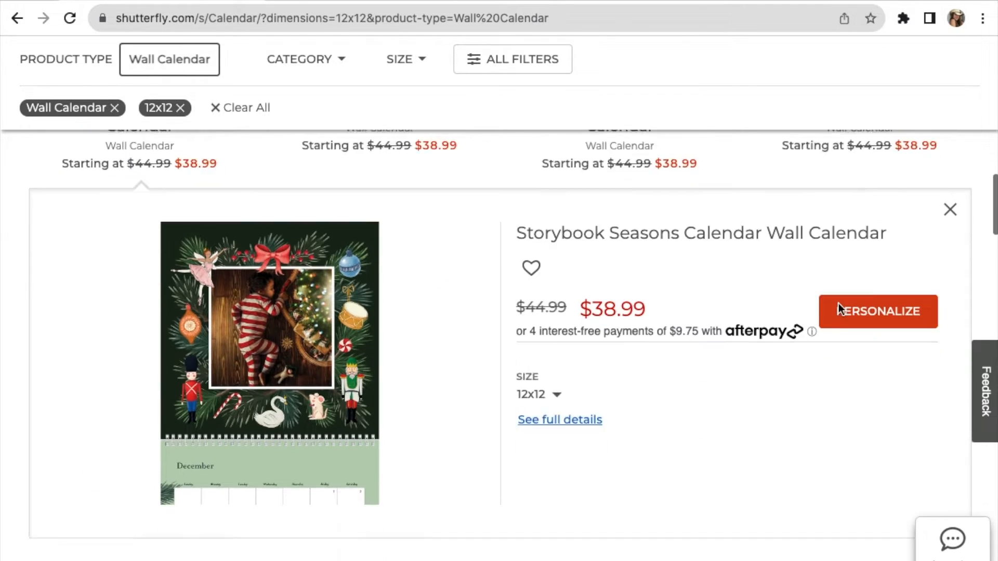
click(584, 391)
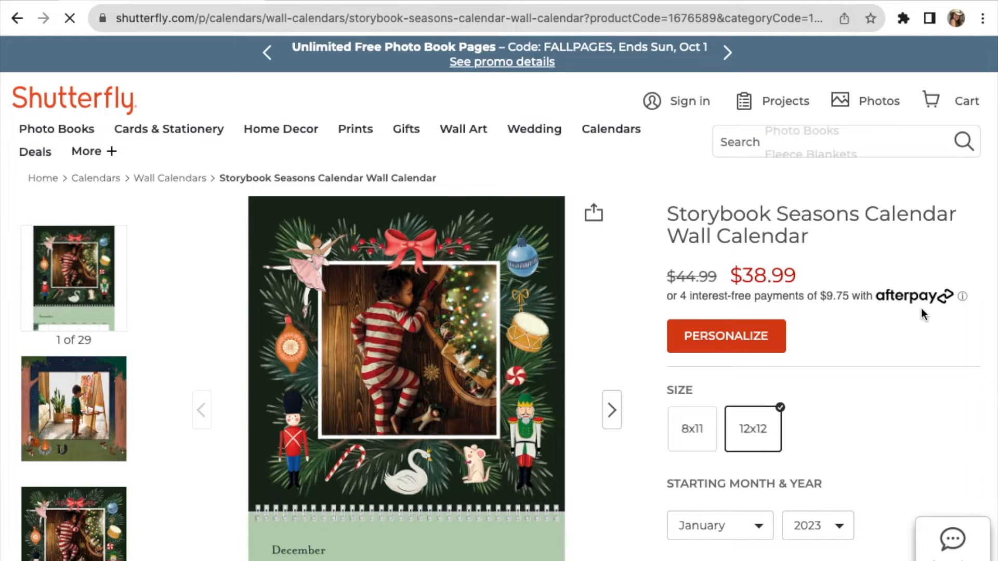
scroll(921, 310, down, 2)
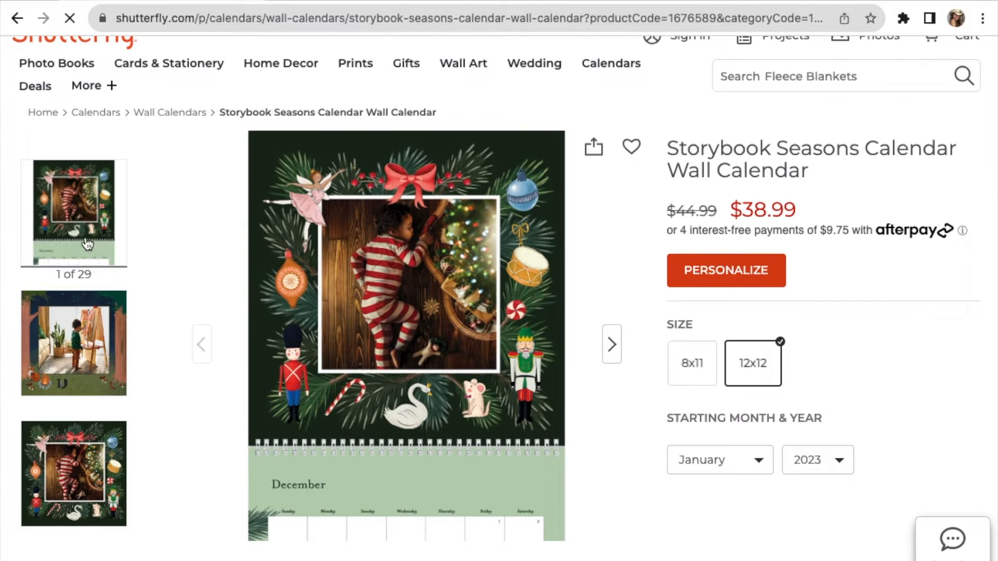
scroll(93, 340, down, 1)
Step: Page through the Storybook Seasons Calendar's preview images to examine its page designs
click(612, 304)
click(612, 304)
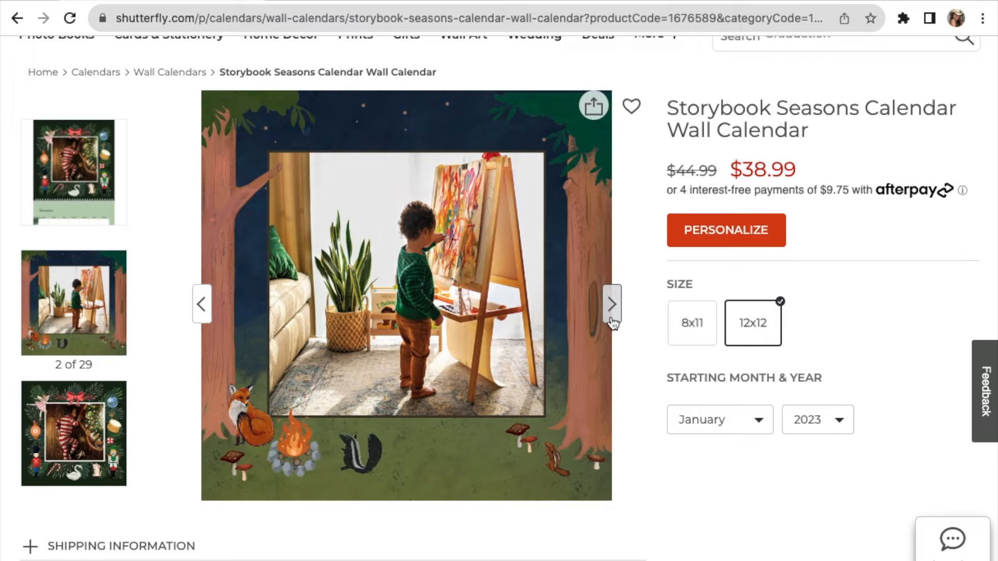
click(612, 304)
click(612, 320)
click(612, 321)
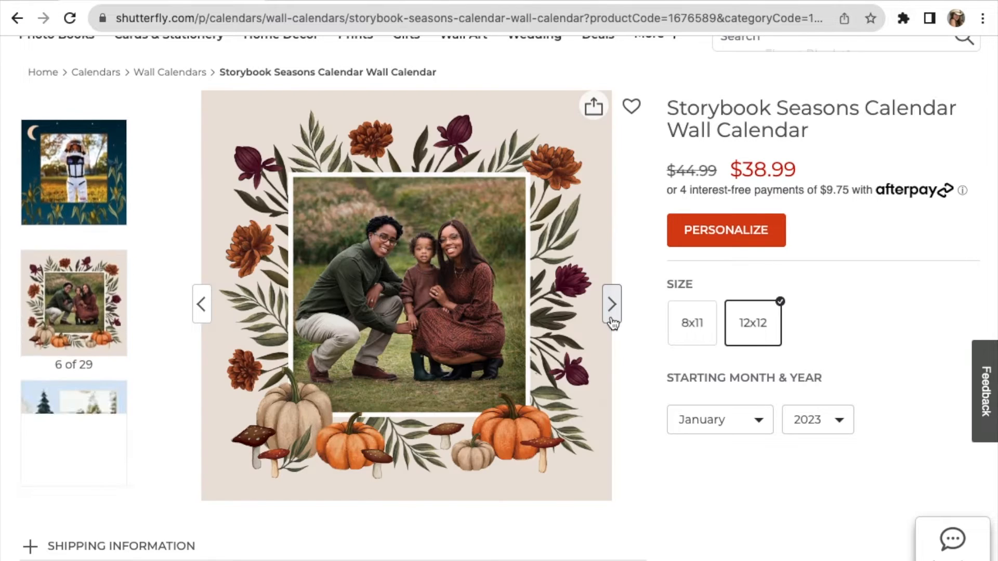
click(612, 320)
click(612, 320)
click(612, 321)
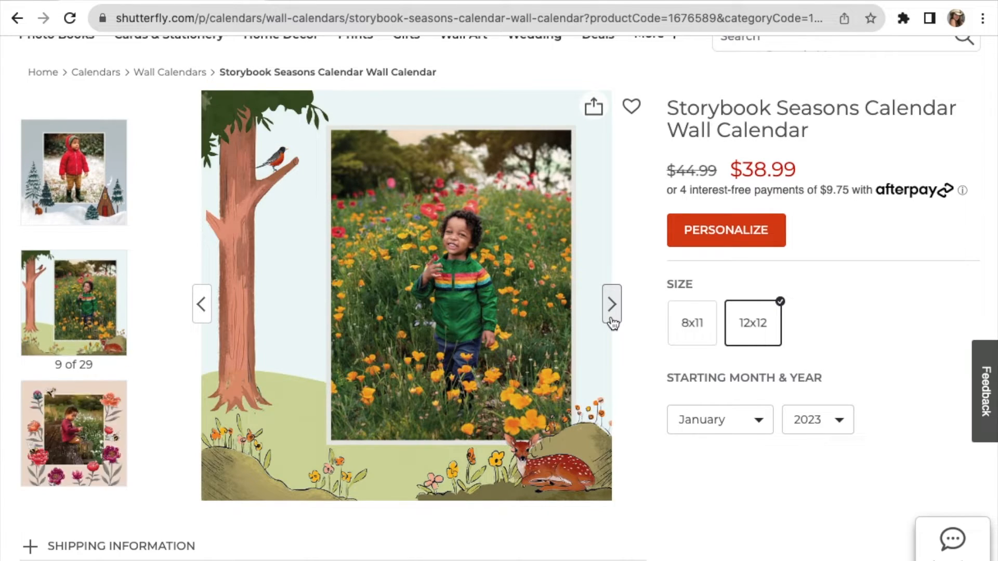
click(612, 321)
click(612, 320)
click(612, 321)
click(612, 320)
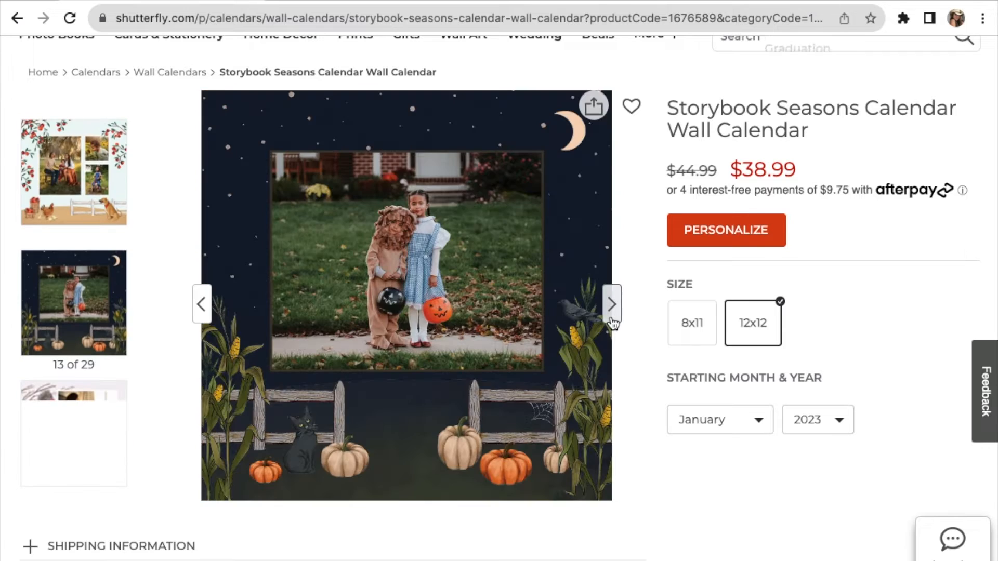
click(612, 321)
click(612, 321)
click(612, 320)
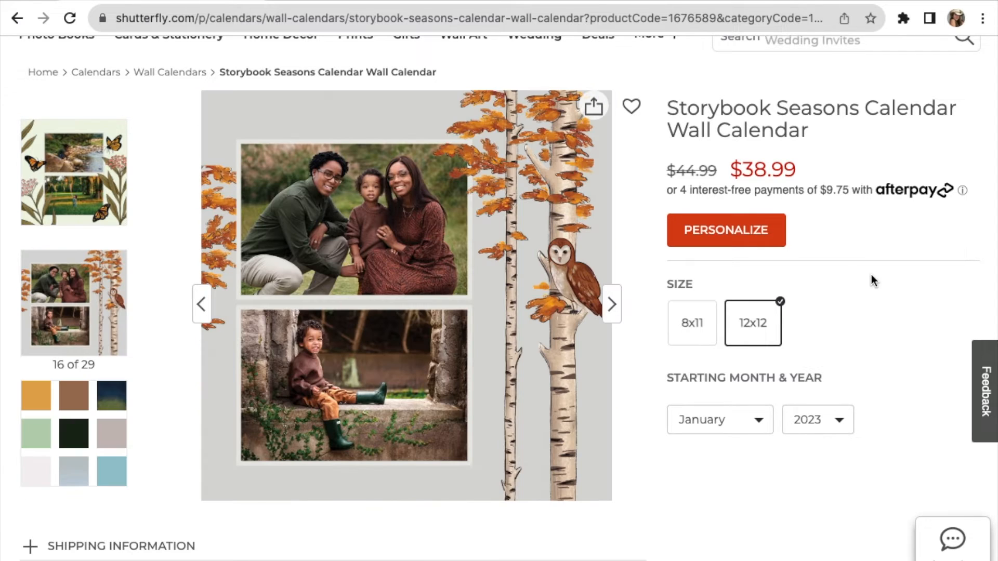
Step: Start personalizing the 12x12 Storybook Seasons Calendar
click(750, 238)
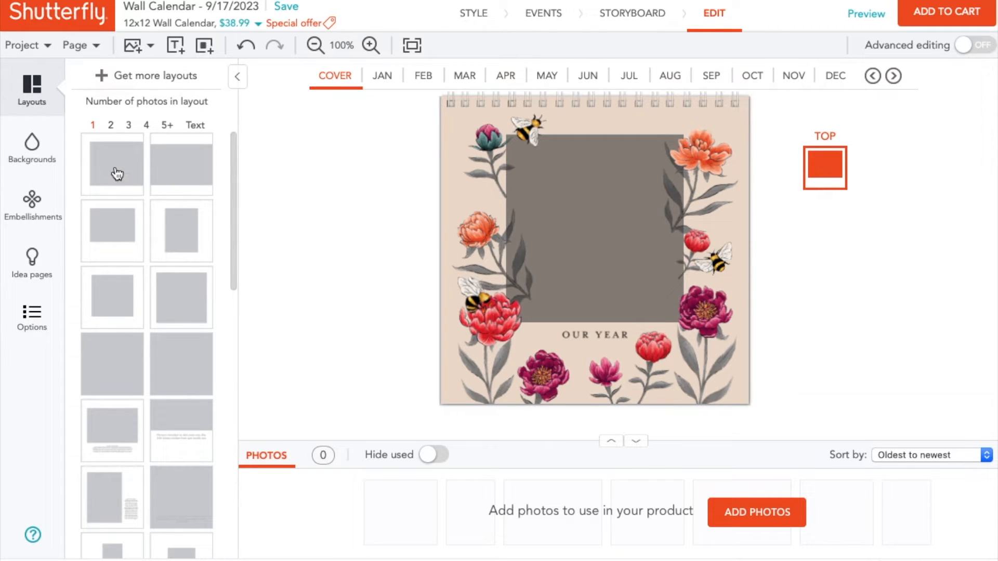
Step: Browse the cover layouts for 2 and 5+ photos and try one of the 5+ photo layouts
click(111, 129)
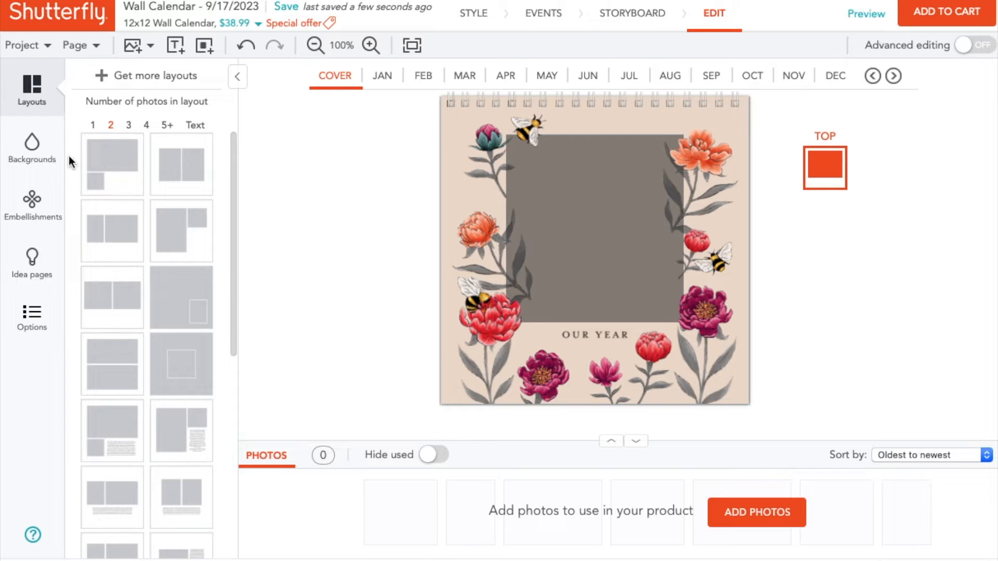
click(167, 126)
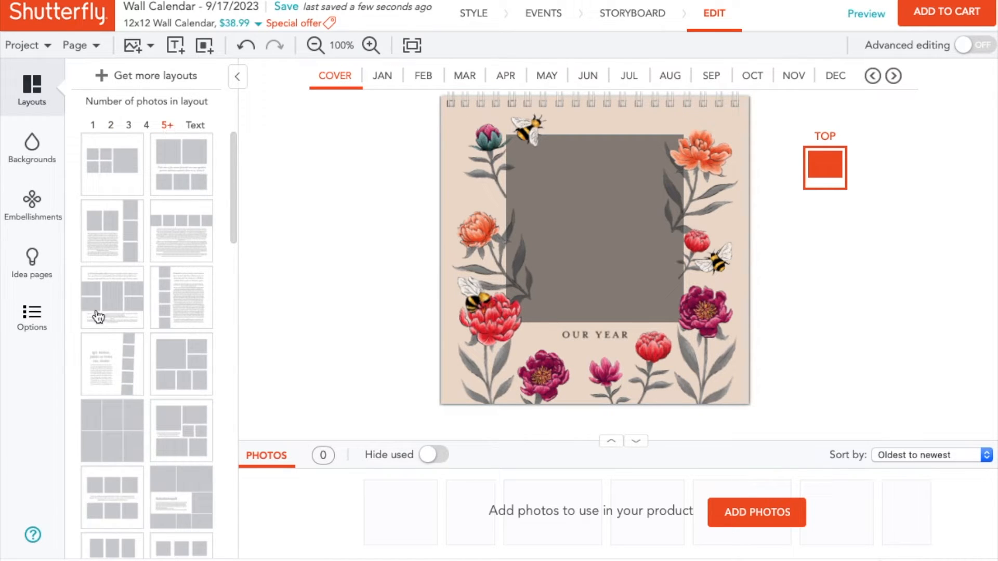
scroll(163, 248, down, 3)
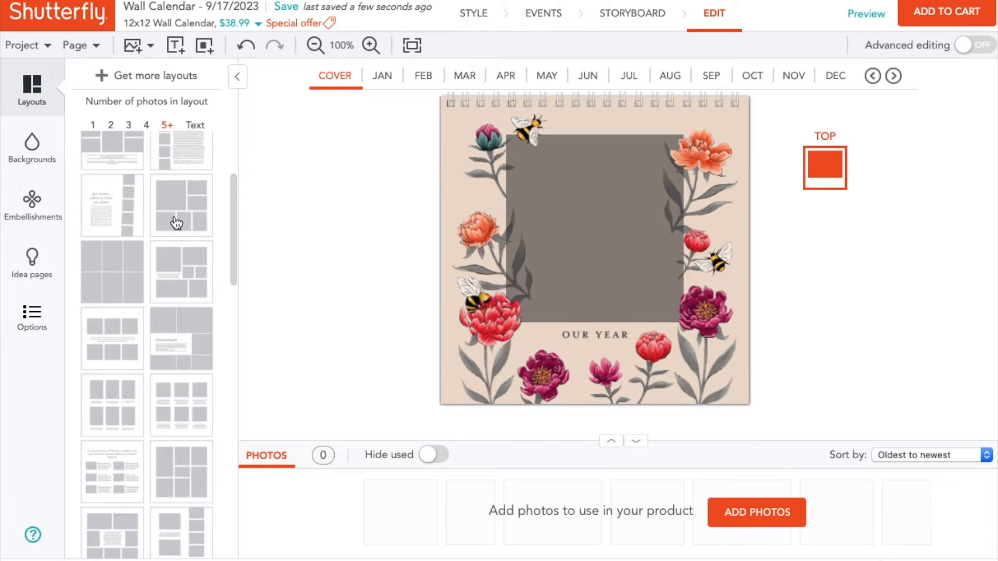
click(177, 223)
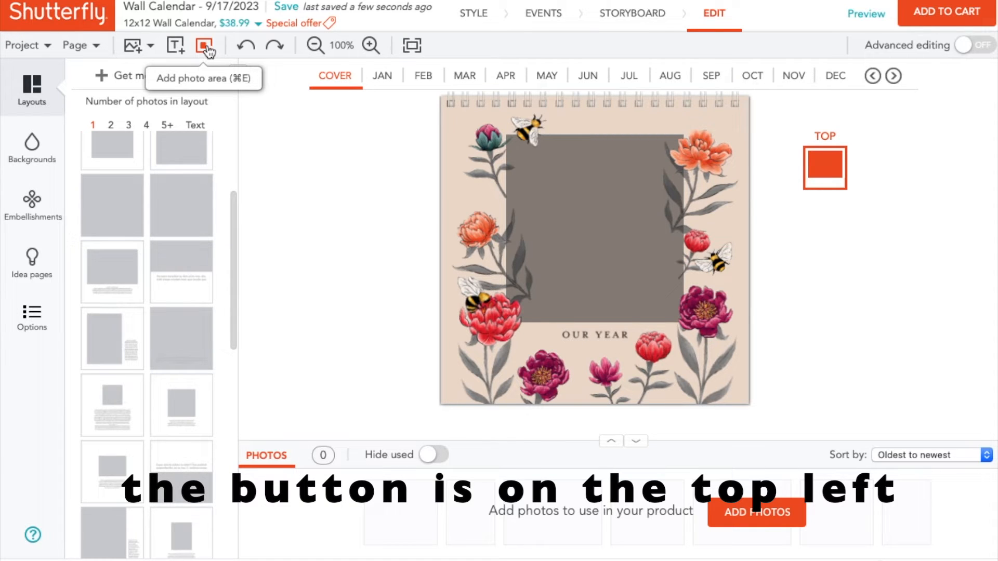
Step: Add a second photo area to the cover and resize the two areas into a diagonal arrangement above the OUR YEAR title
click(205, 47)
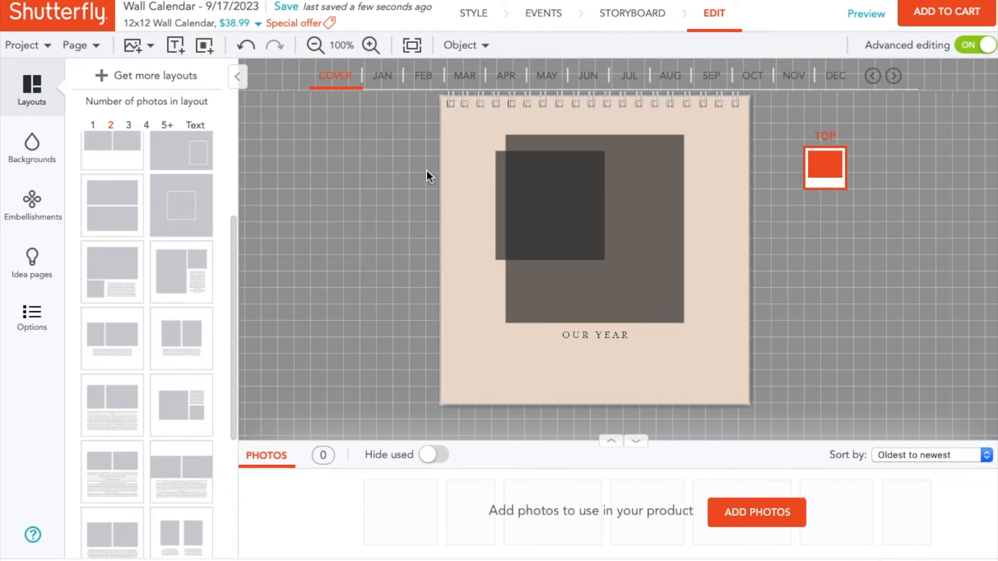
click(568, 220)
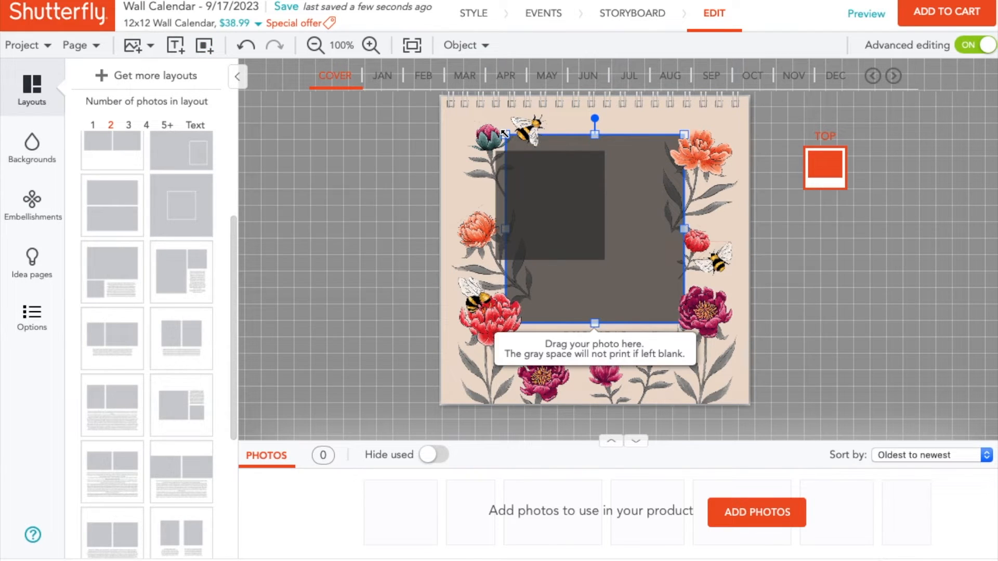
click(507, 135)
drag(507, 135, 564, 196)
click(636, 202)
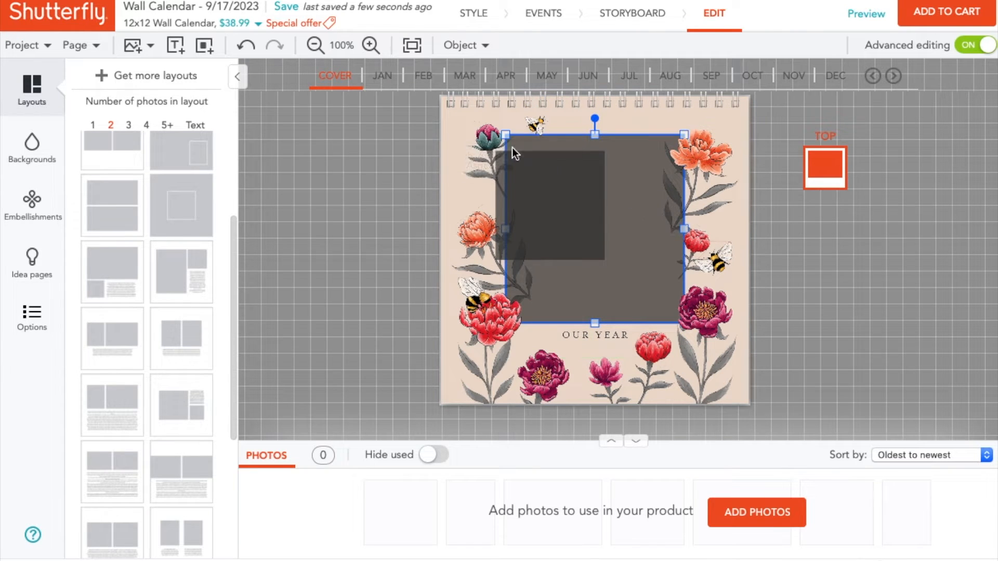
drag(504, 134, 601, 176)
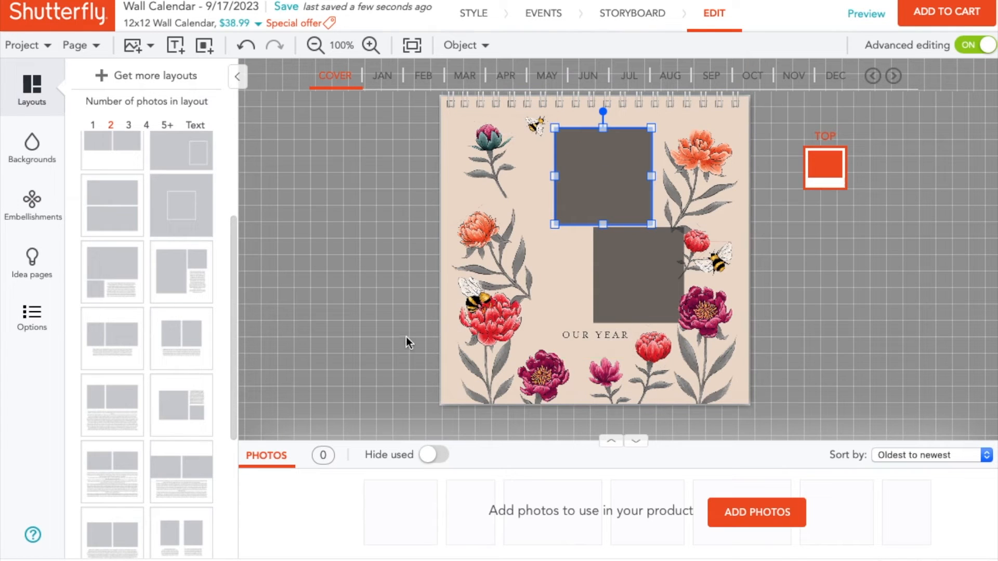
Step: Toggle advanced editing to compare the two modes and leave it switched off
click(976, 45)
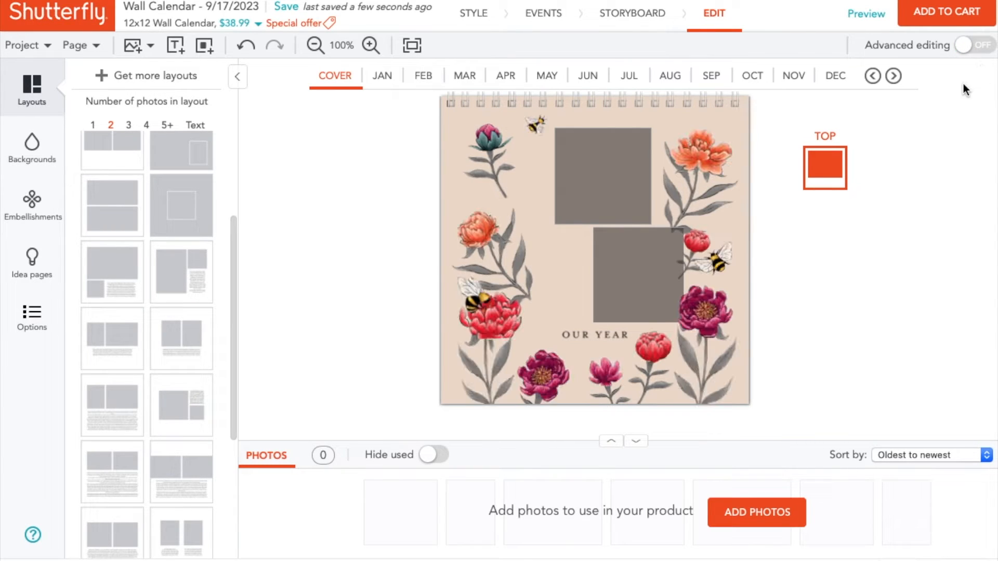
click(979, 46)
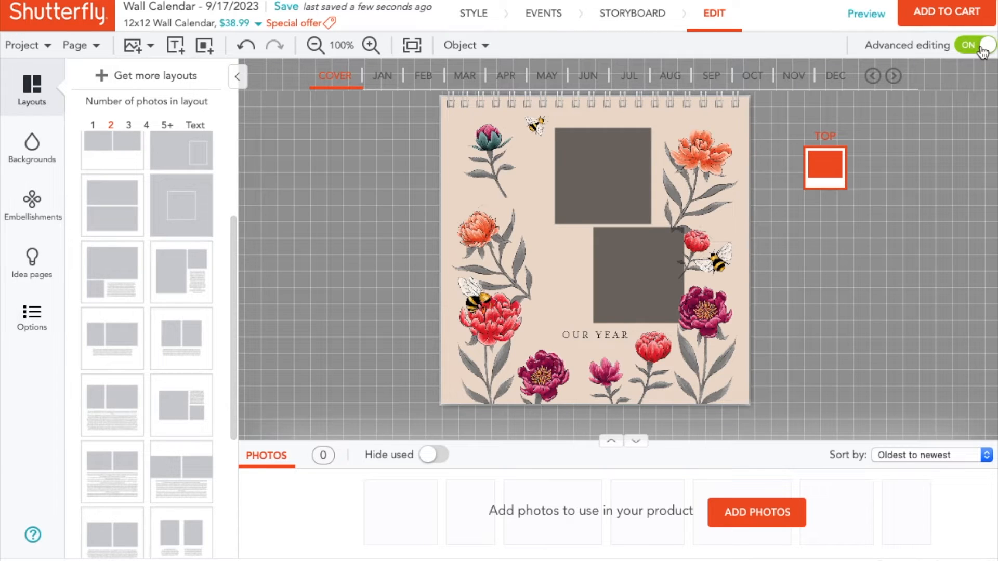
click(971, 46)
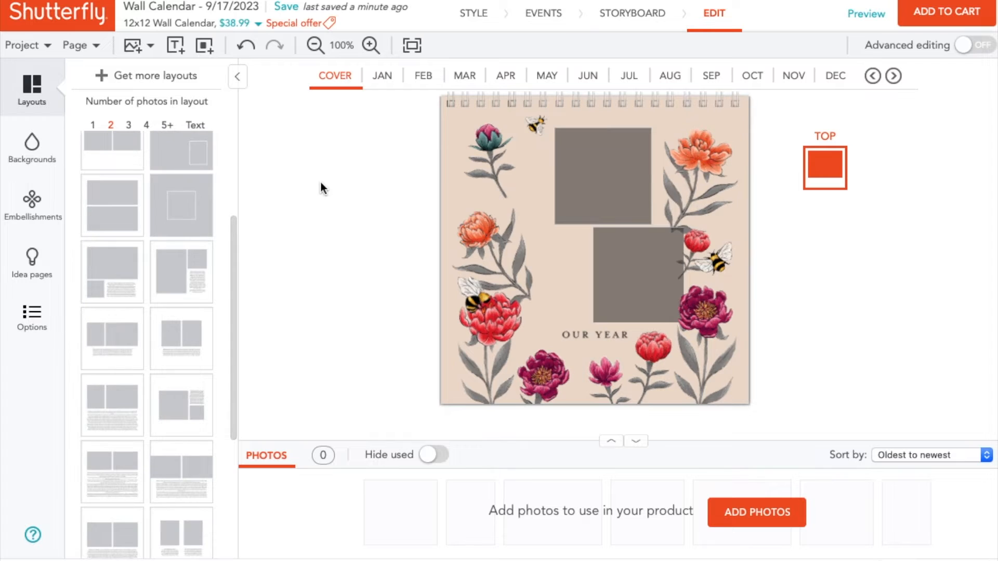
Step: Try the "september bottom" background on the cover and restore the "may" background
click(32, 150)
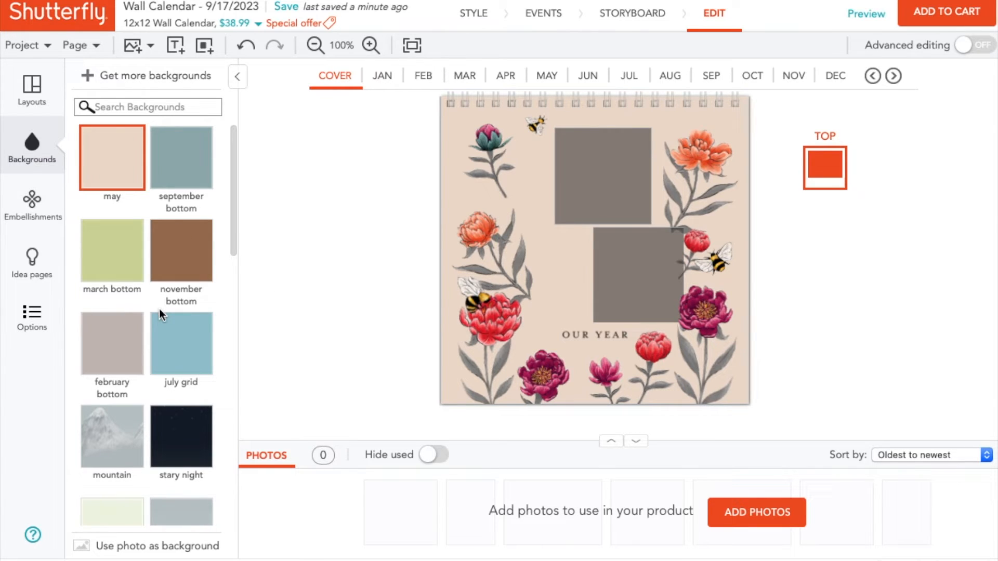
click(183, 162)
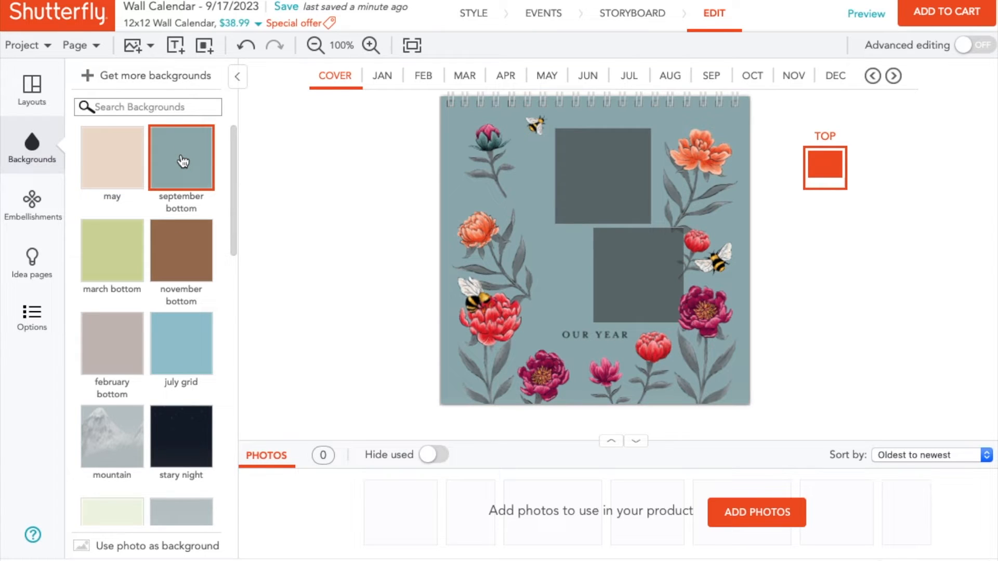
click(124, 165)
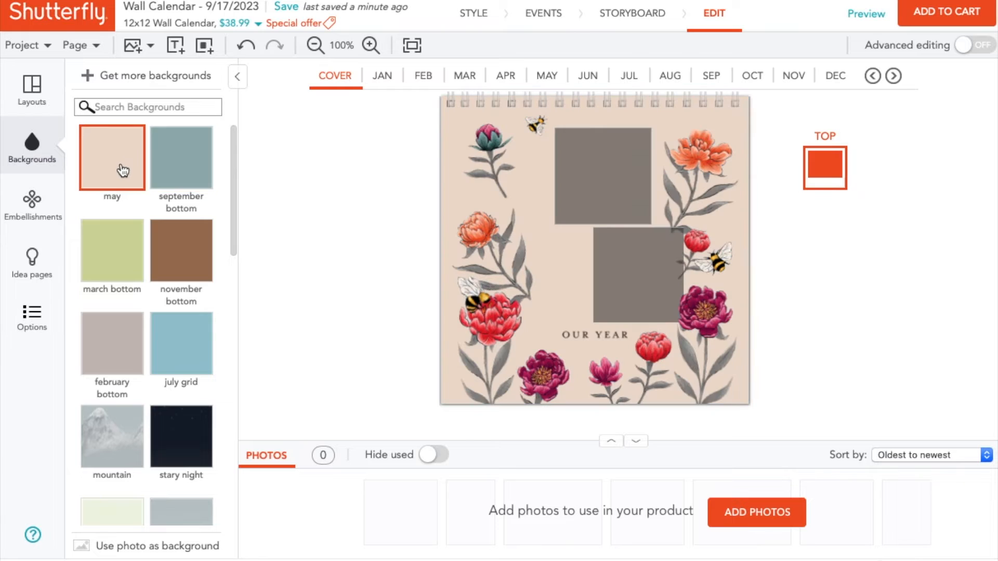
Step: Browse the available stickers, ribbons and frames among the embellishments for the cover
click(33, 202)
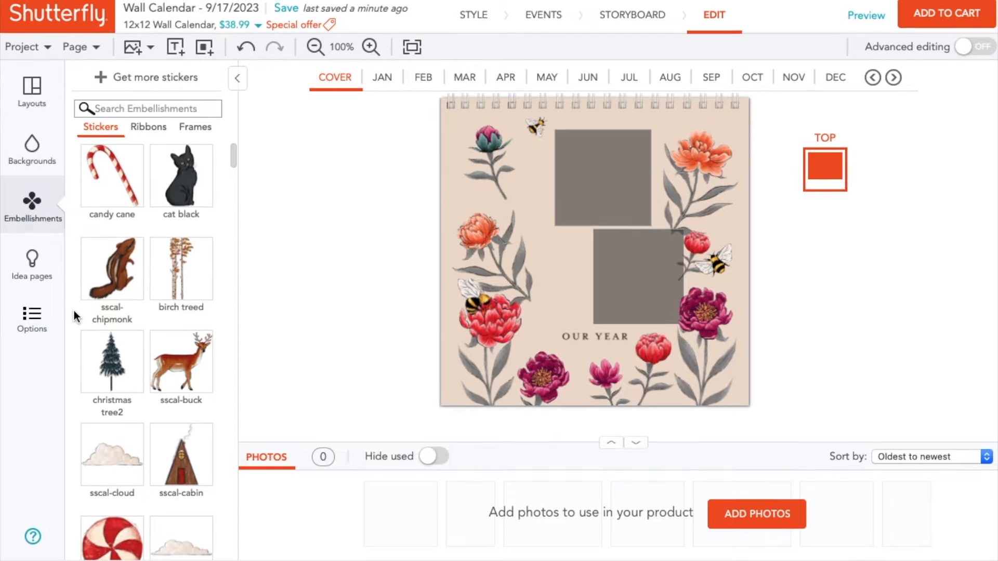
scroll(74, 310, down, 6)
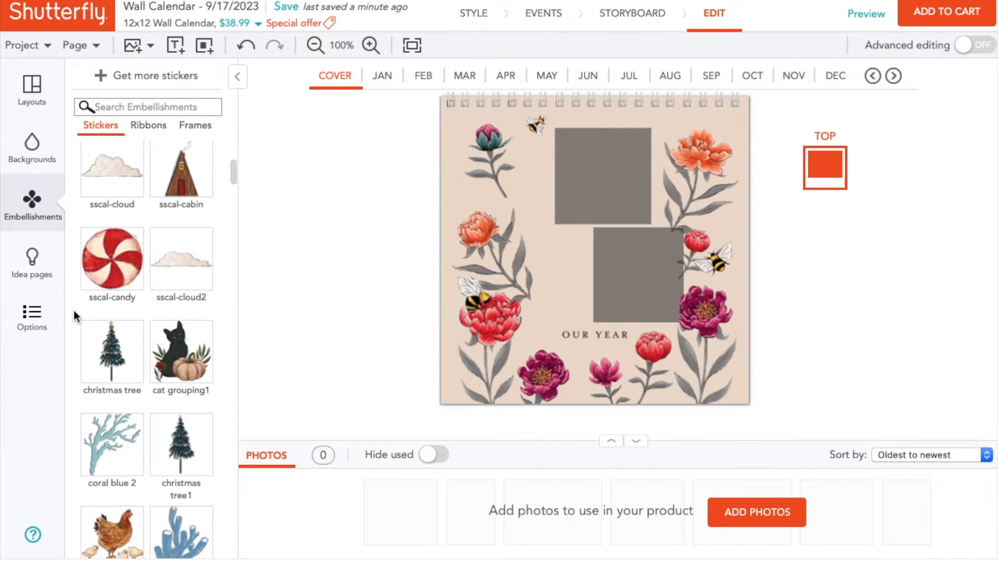
scroll(74, 310, down, 7)
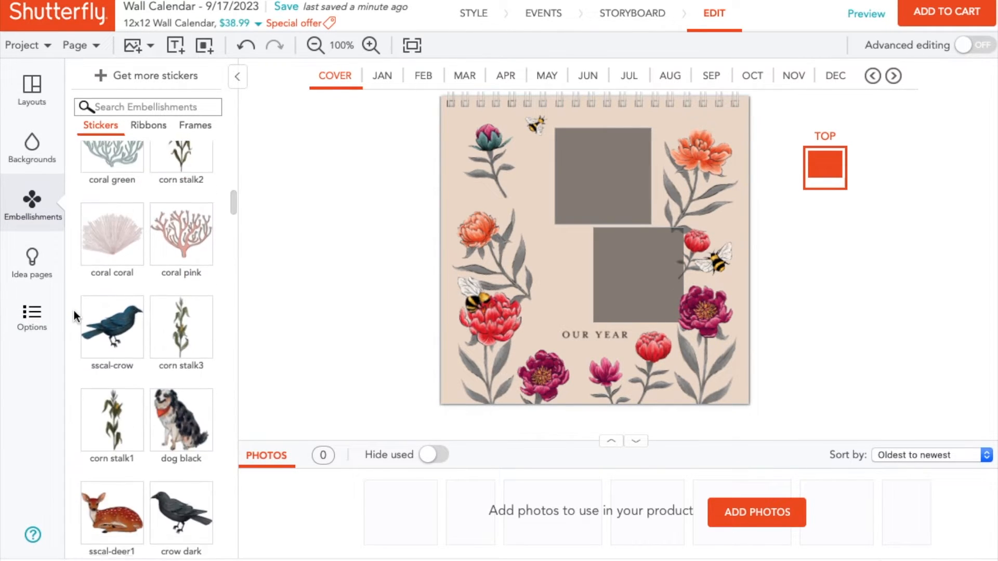
scroll(74, 310, down, 8)
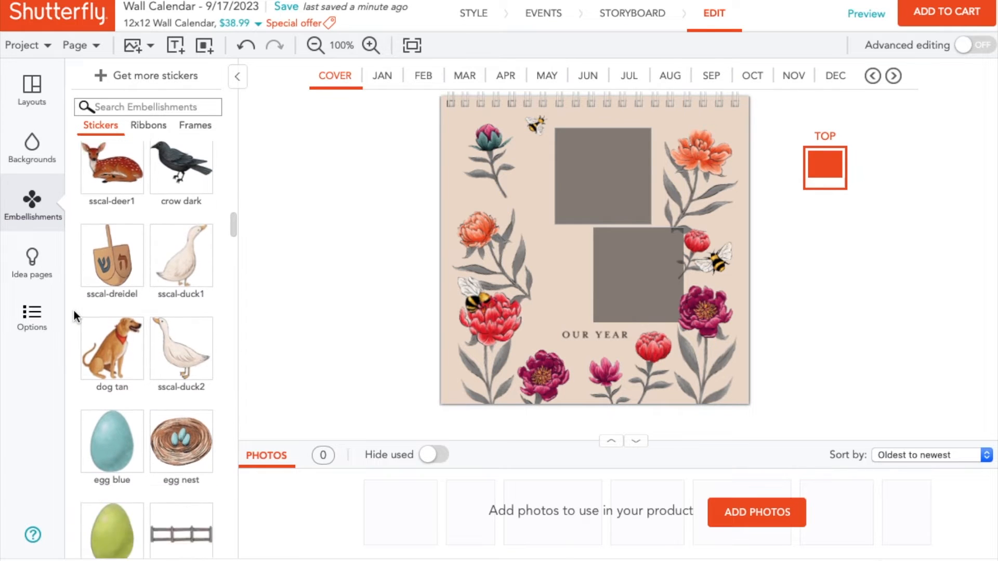
scroll(74, 310, down, 10)
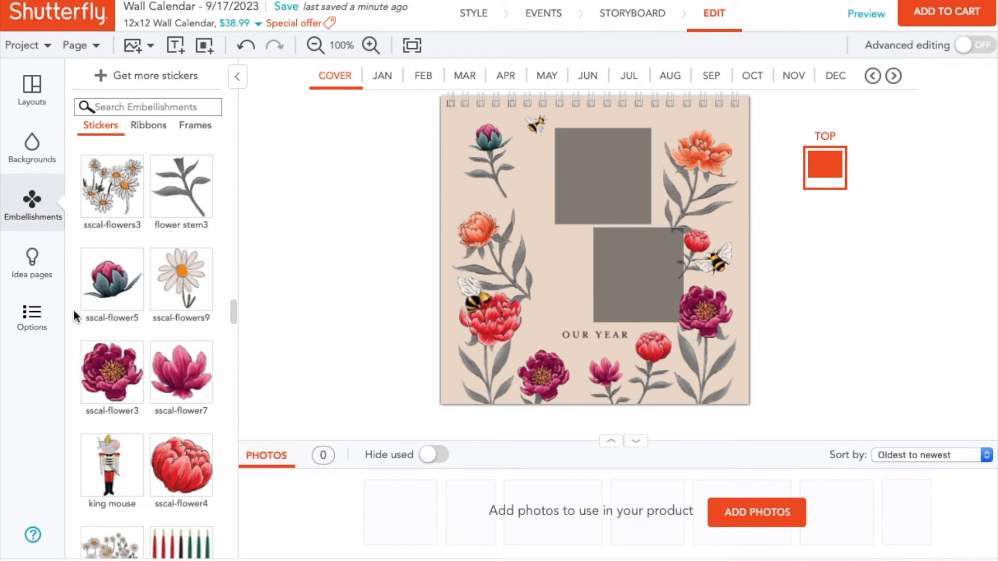
scroll(73, 310, down, 10)
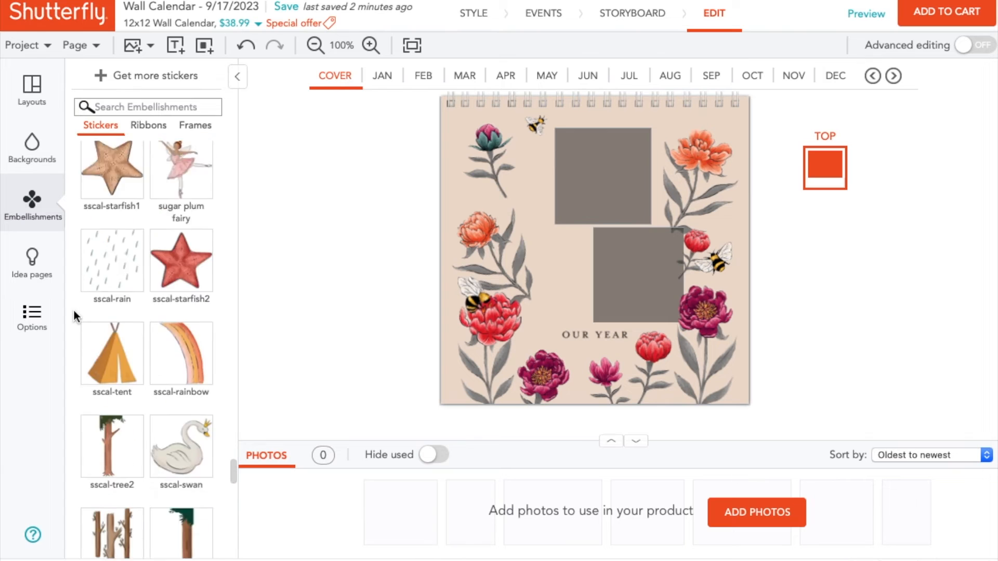
scroll(74, 310, down, 5)
click(148, 125)
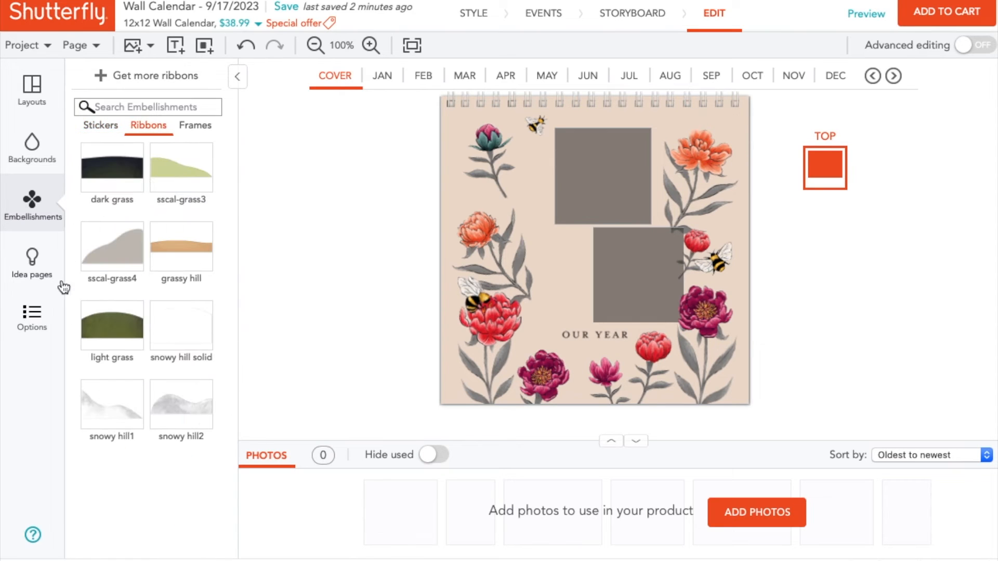
click(207, 132)
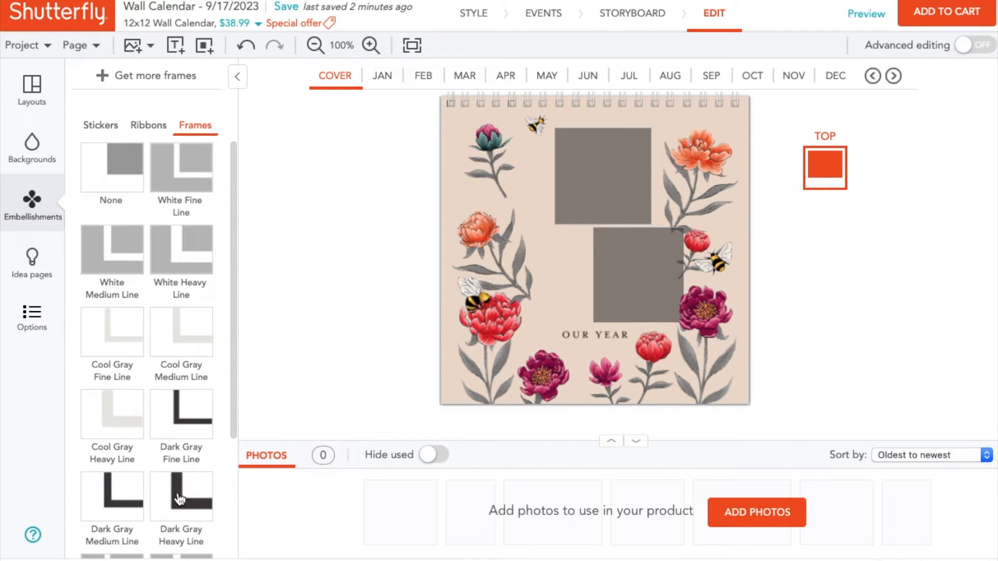
Step: Look through the cover idea pages and the add-on options for the calendar
click(32, 262)
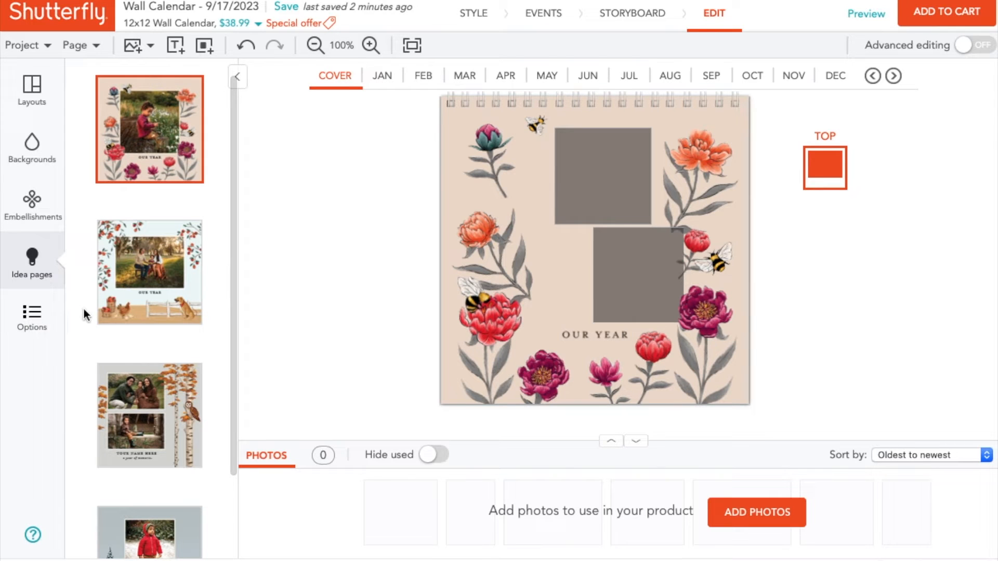
scroll(94, 331, down, 2)
scroll(93, 332, up, 3)
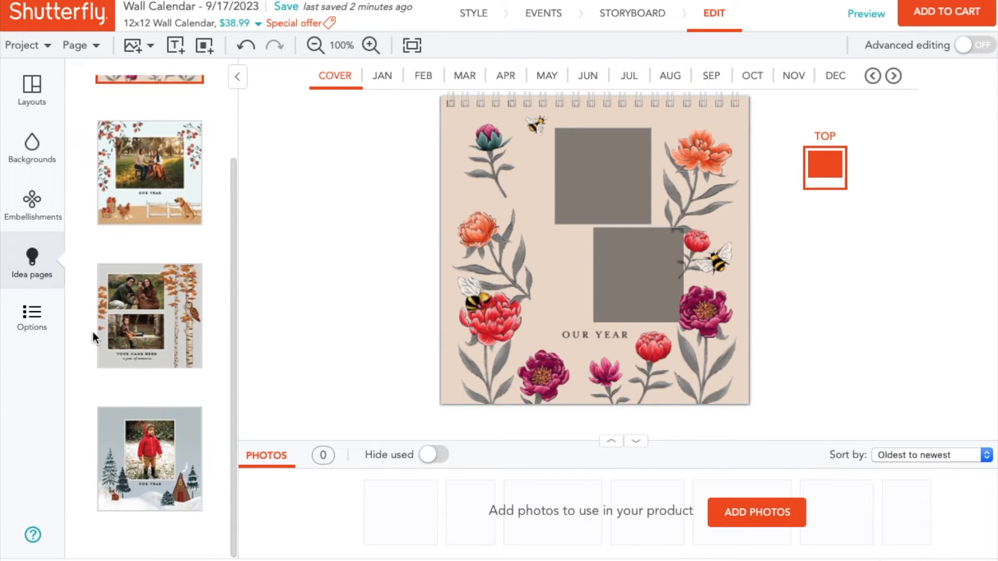
click(36, 319)
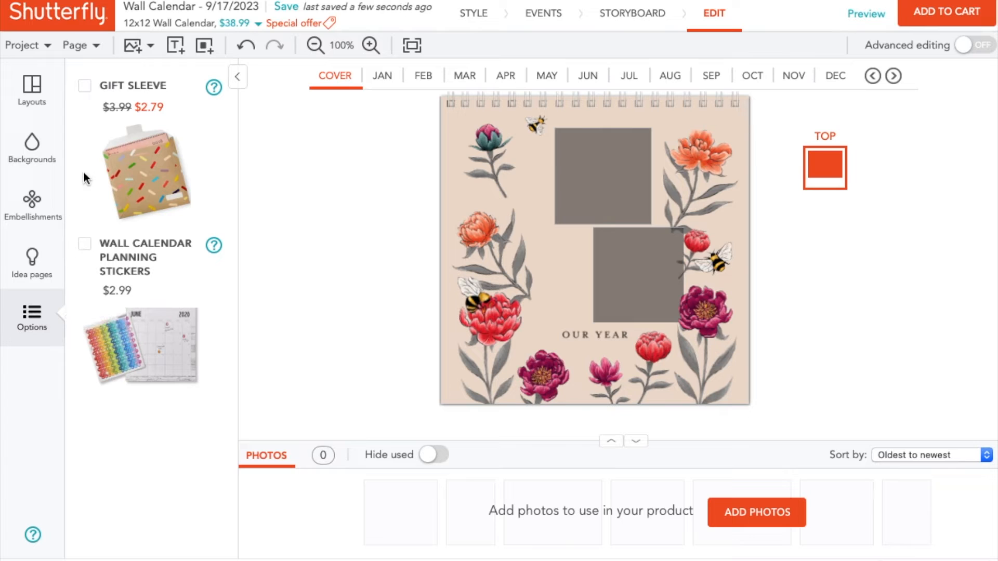
Step: Try adding a text box between the cover's upper flowers, undo it and switch off advanced editing
click(32, 88)
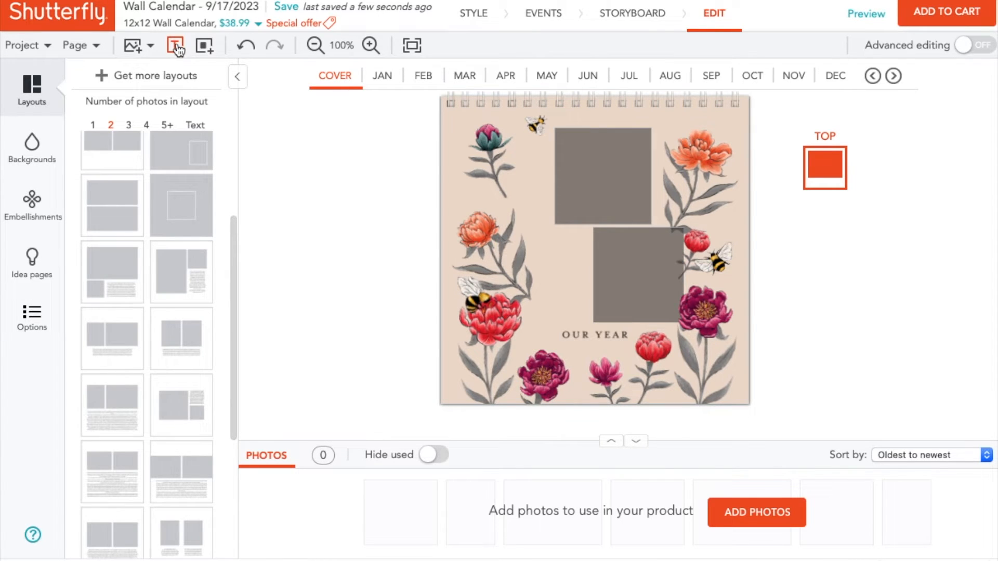
click(175, 46)
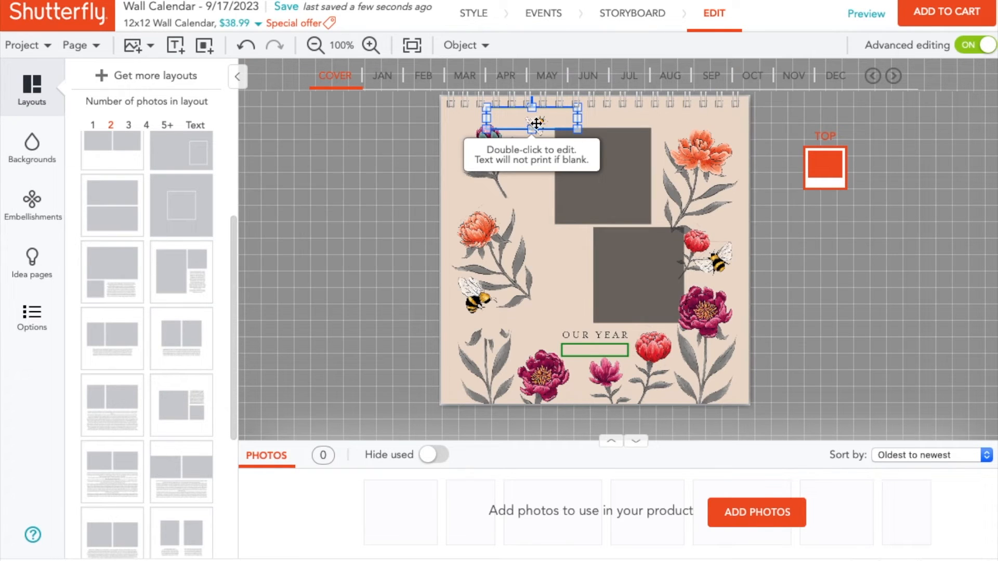
drag(535, 120, 498, 201)
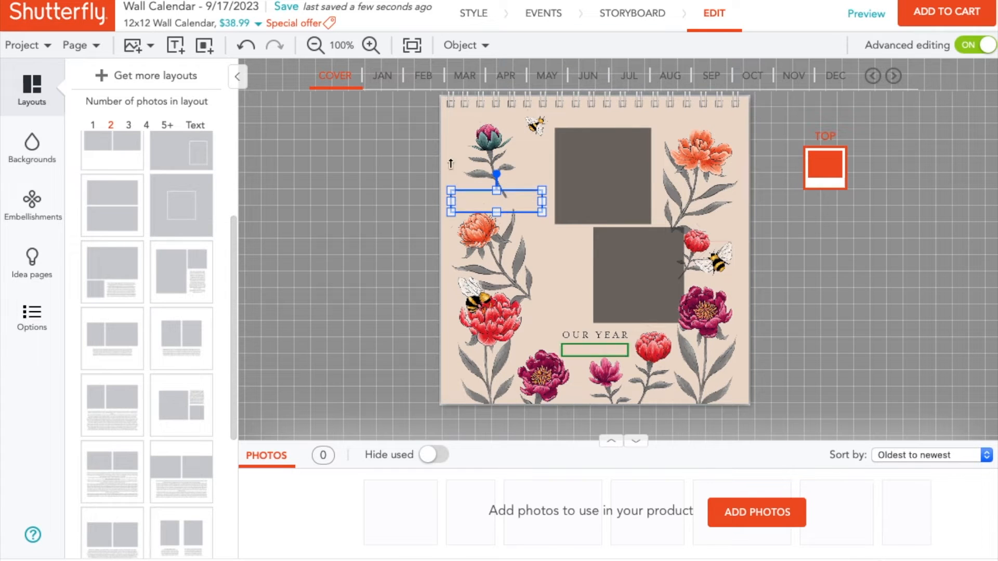
click(292, 207)
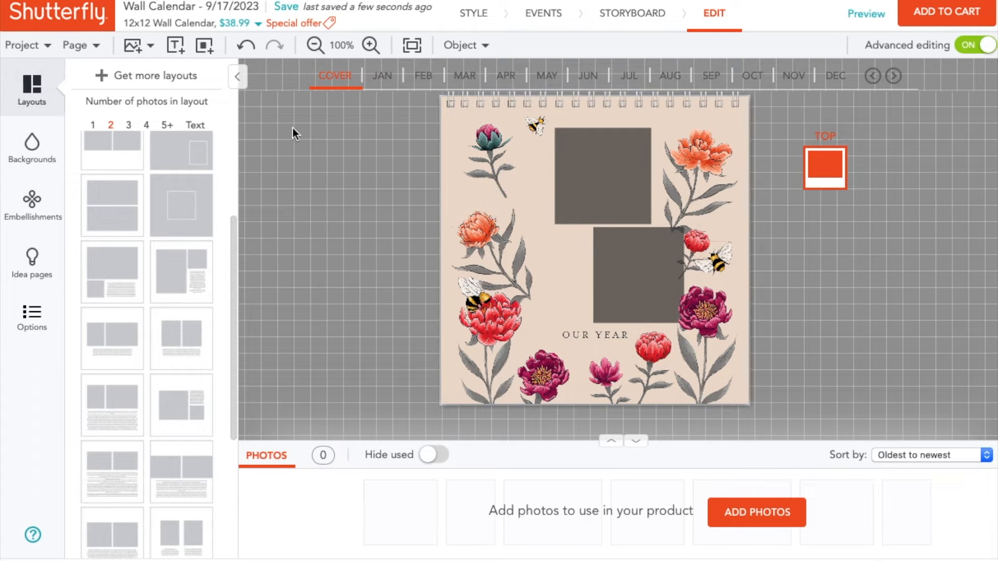
click(245, 47)
click(967, 51)
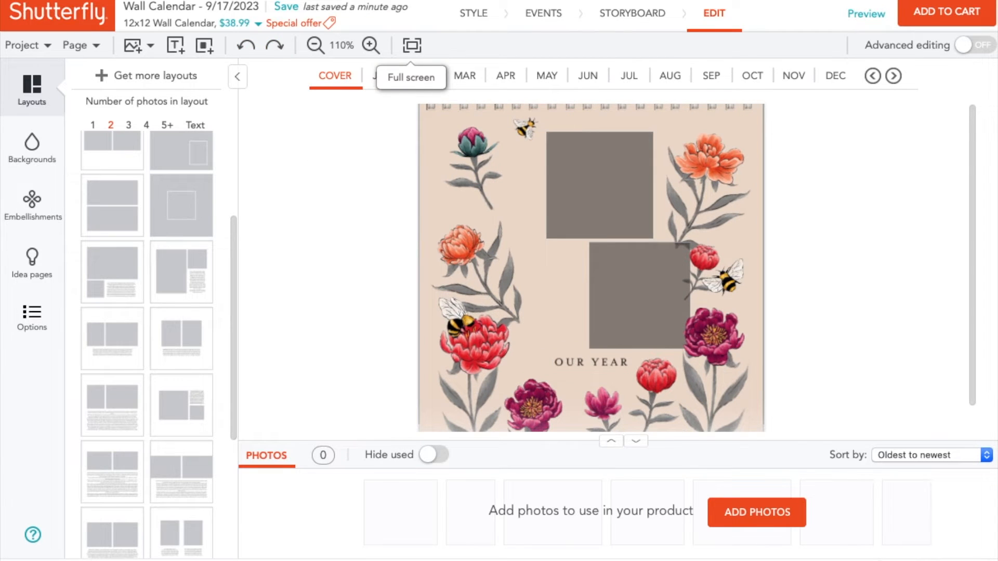
Step: Review the January, February and March pages, including their photo areas and date grids
click(893, 77)
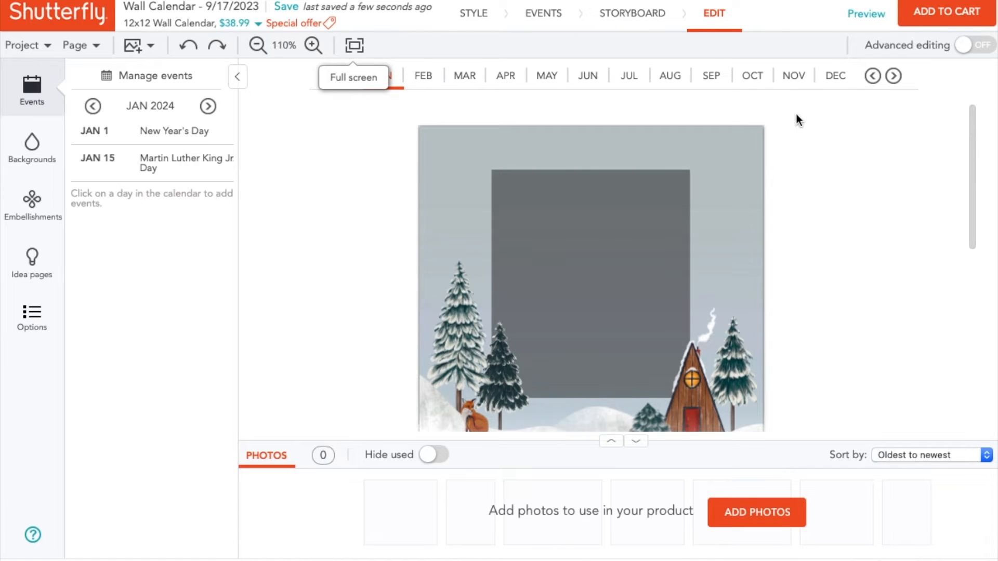
click(425, 79)
scroll(374, 202, down, 3)
scroll(375, 206, down, 5)
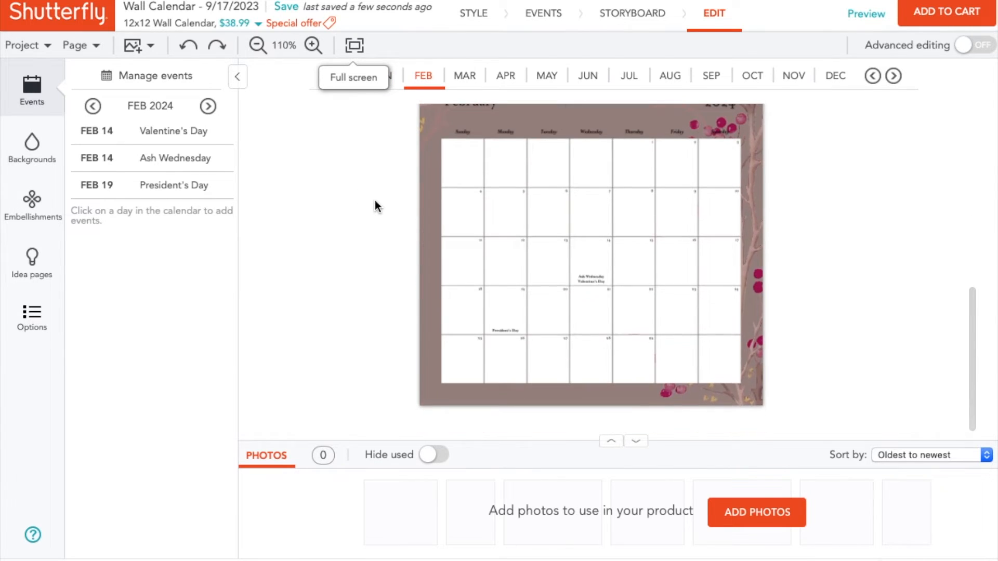
scroll(886, 204, down, 10)
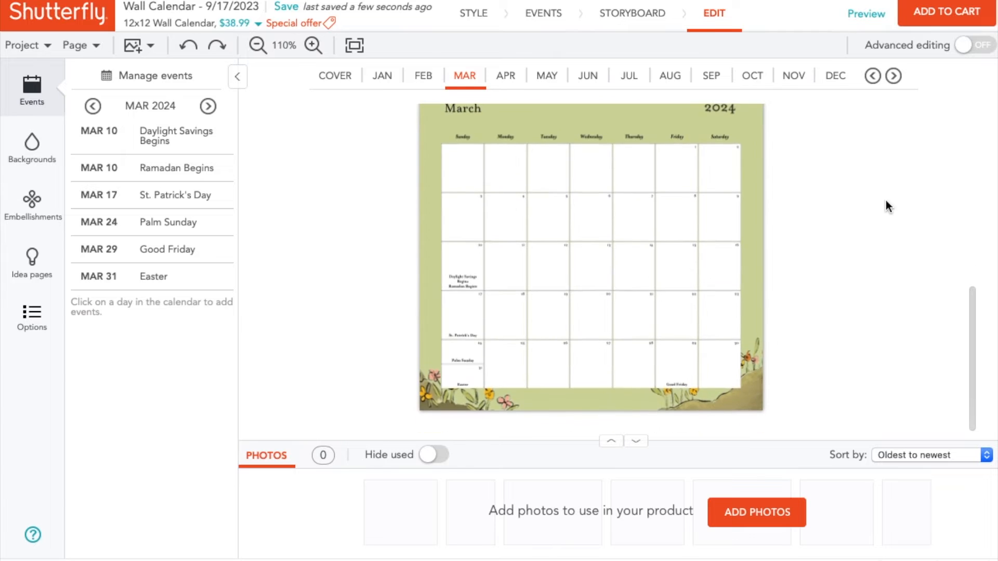
scroll(886, 201, up, 5)
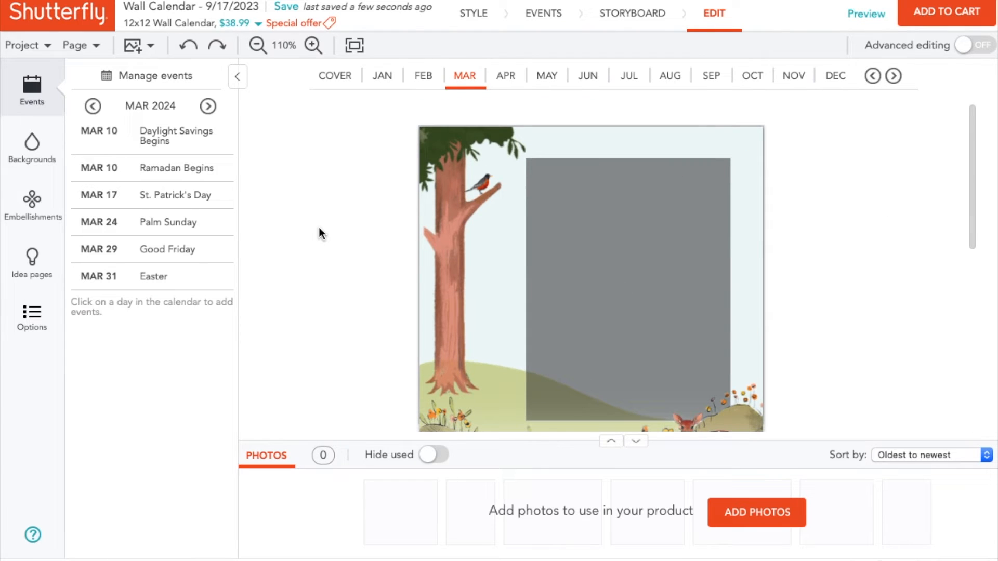
Step: Upload all the photos in the "1 Jan-Mar 23" folder from the computer and add them to the project
click(755, 514)
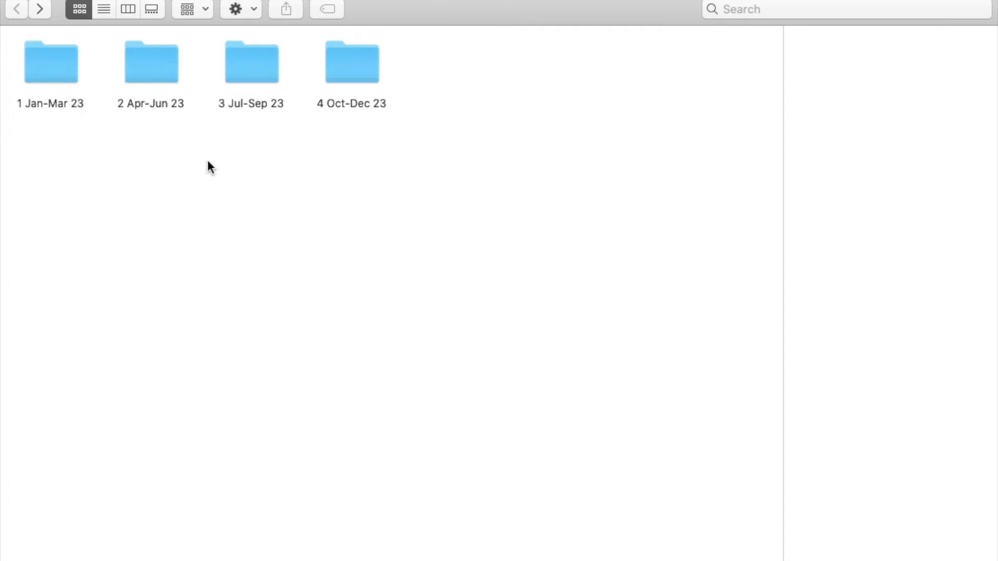
double_click(50, 73)
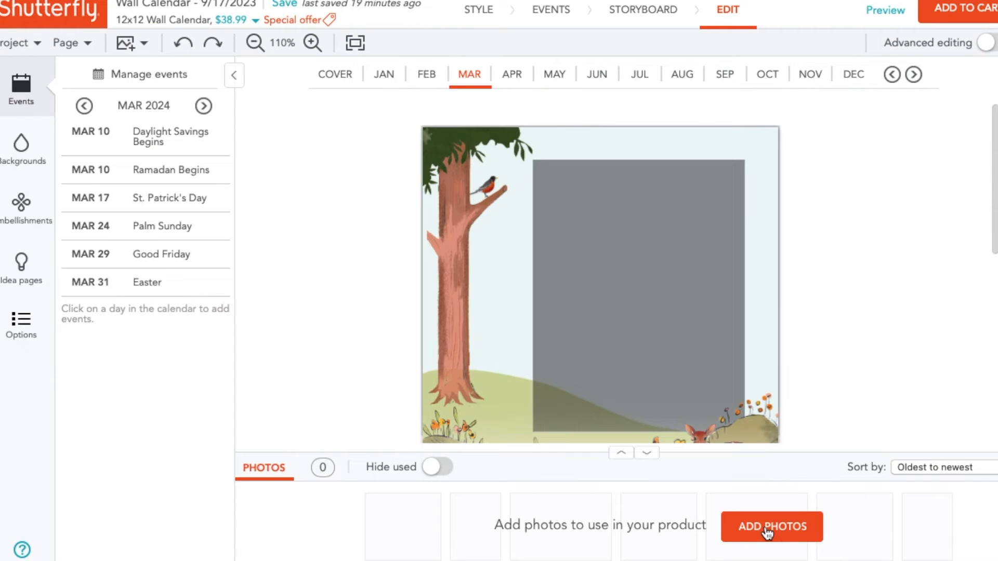
click(767, 530)
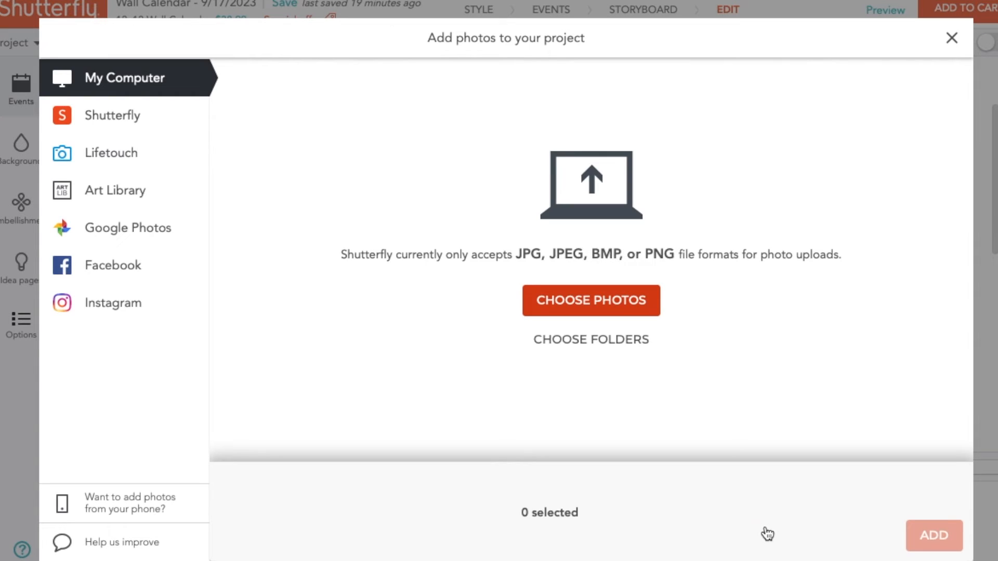
click(590, 301)
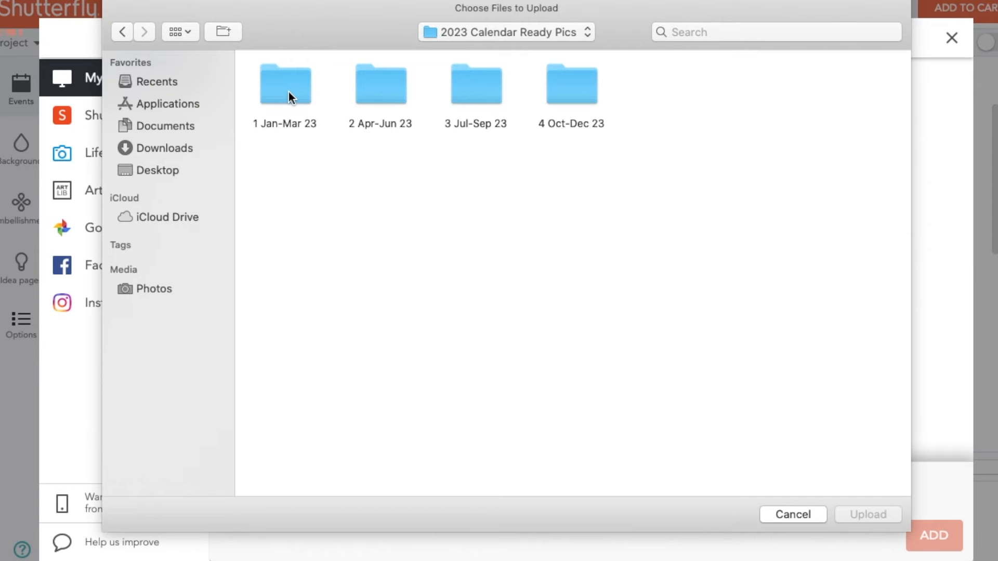
double_click(289, 91)
drag(247, 61, 862, 472)
click(855, 513)
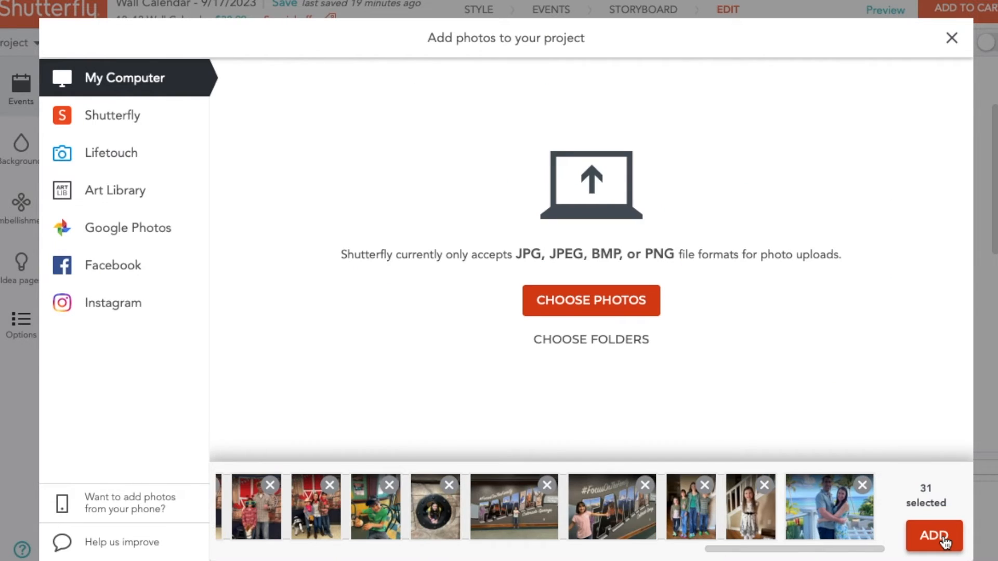
click(933, 535)
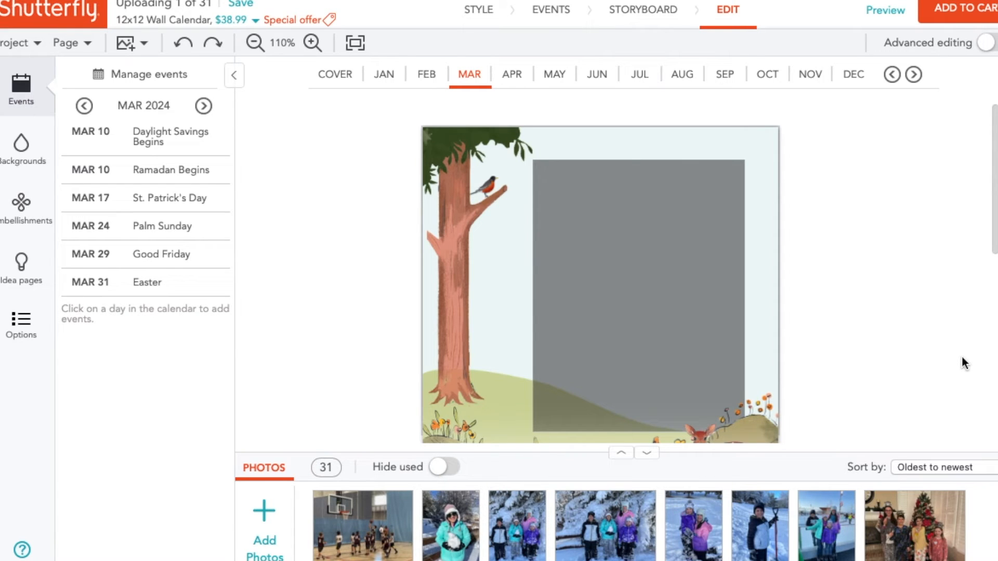
Step: Place the snowy group photo on the January page and a smaller ice-rink photo overlapping its upper-left corner
click(384, 78)
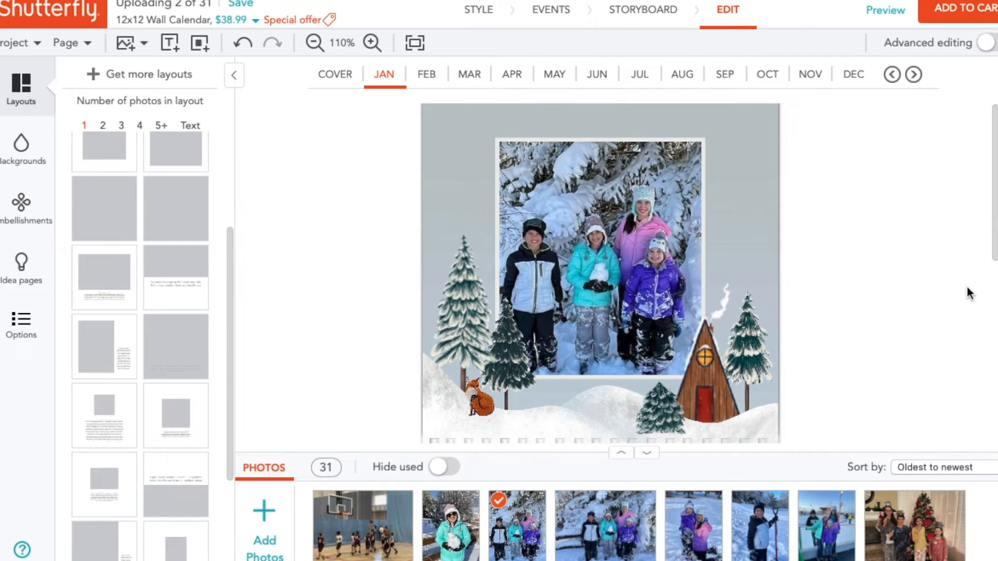
click(199, 43)
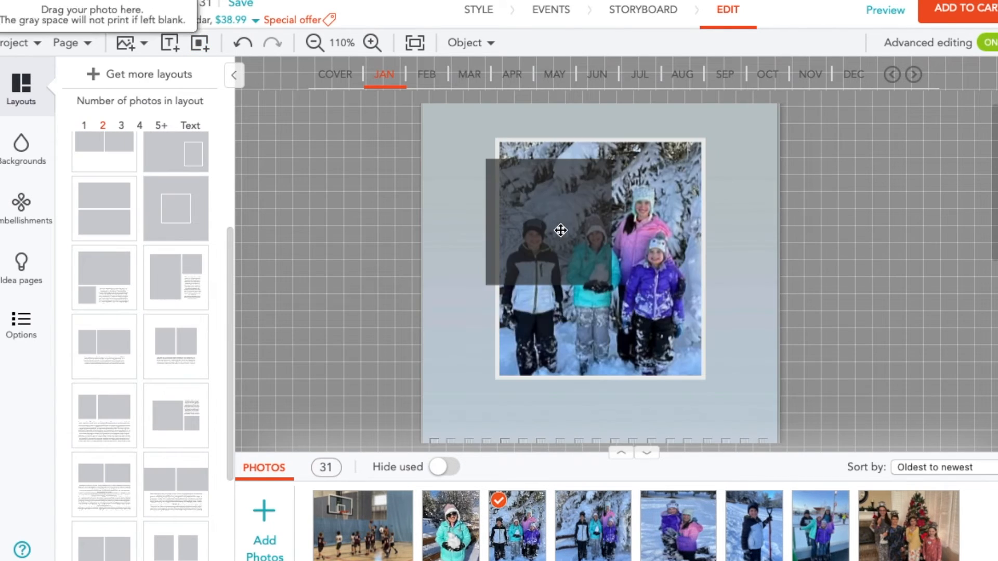
drag(613, 236, 650, 273)
click(491, 224)
drag(564, 256, 547, 240)
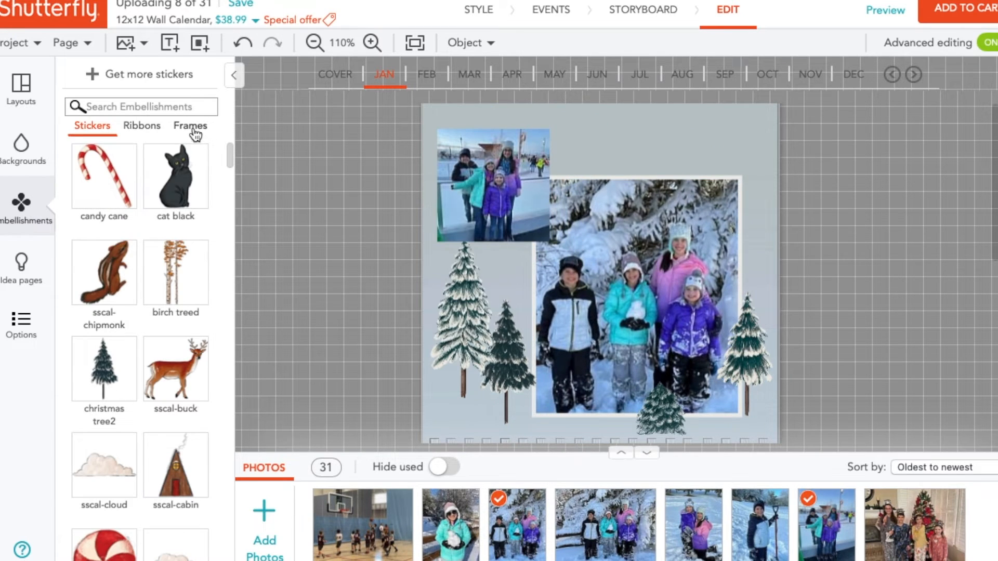
Step: Try different frames on the two January photos and apply the Dark Gray Heavy Line frame to both
click(190, 125)
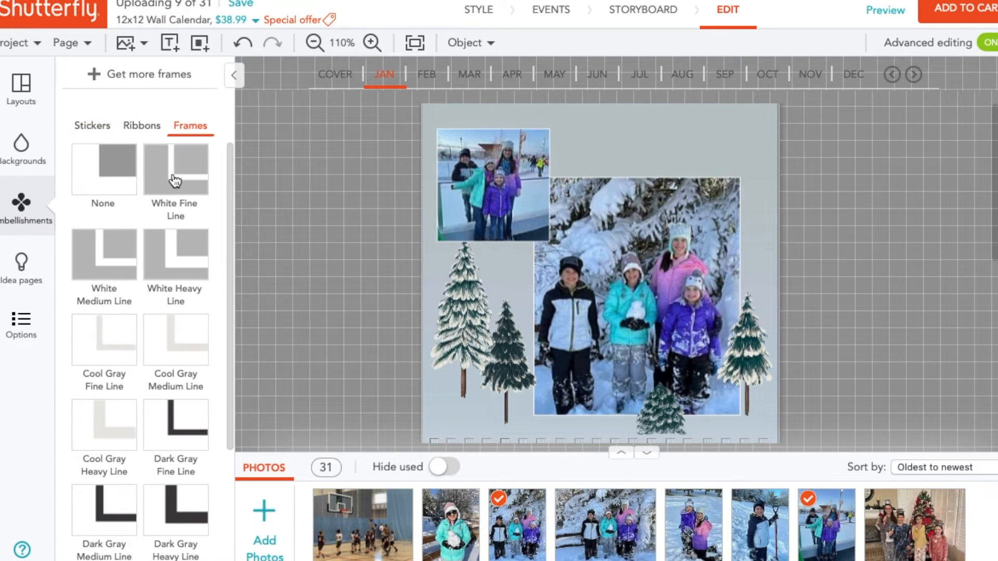
click(176, 265)
click(182, 419)
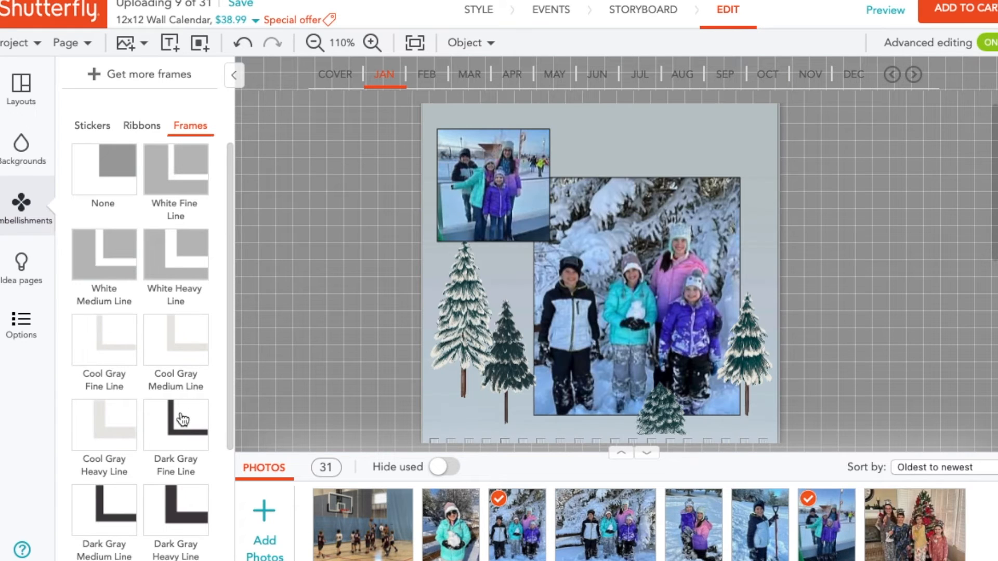
scroll(180, 411, down, 4)
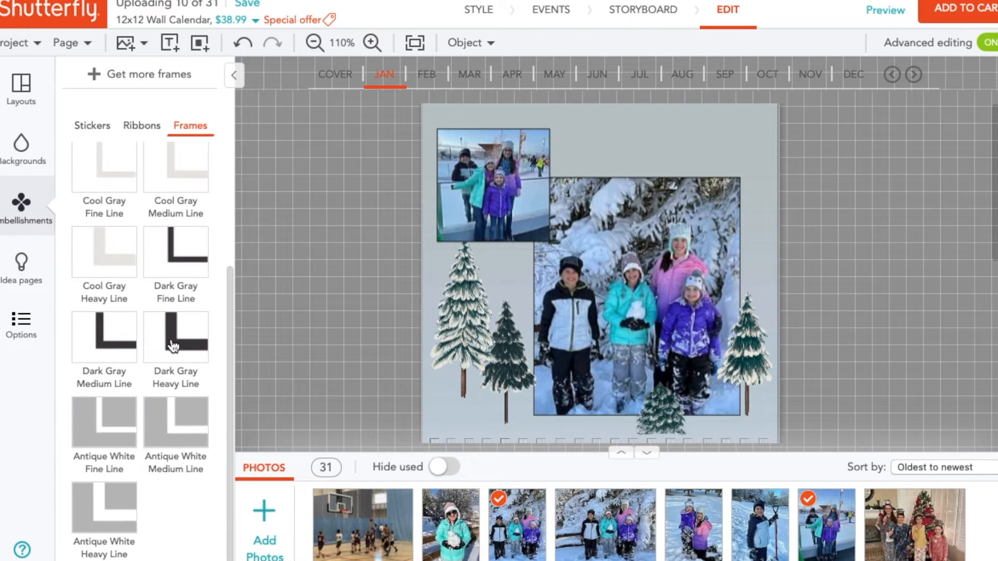
click(174, 346)
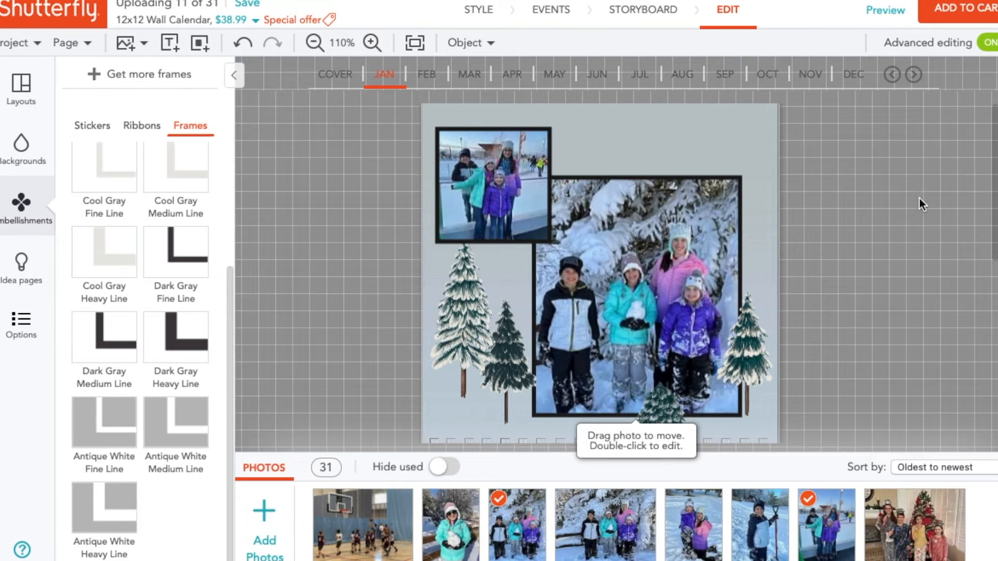
Step: Look through the uploaded photos and switch off advanced editing
scroll(983, 526, down, 2)
scroll(983, 526, down, 3)
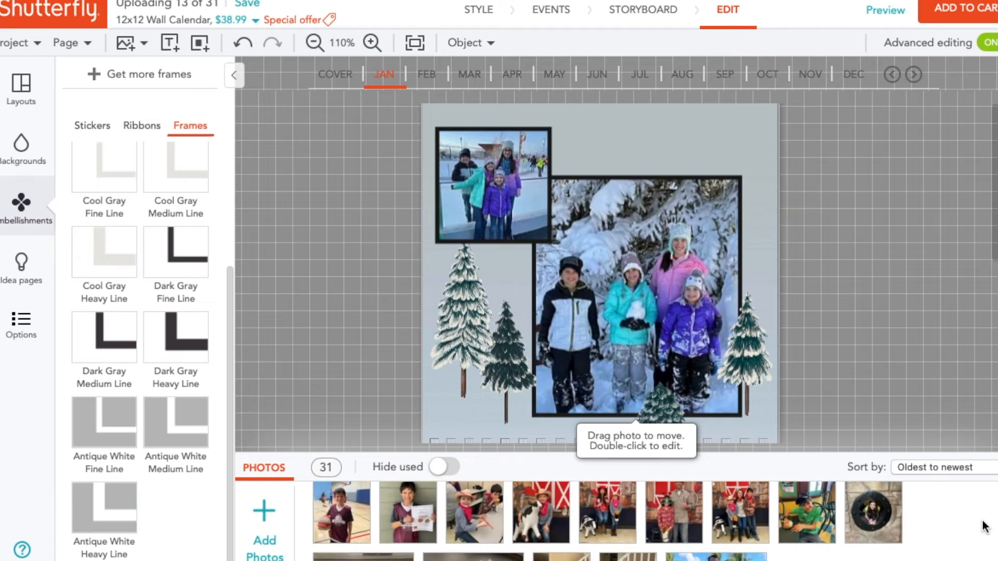
click(989, 43)
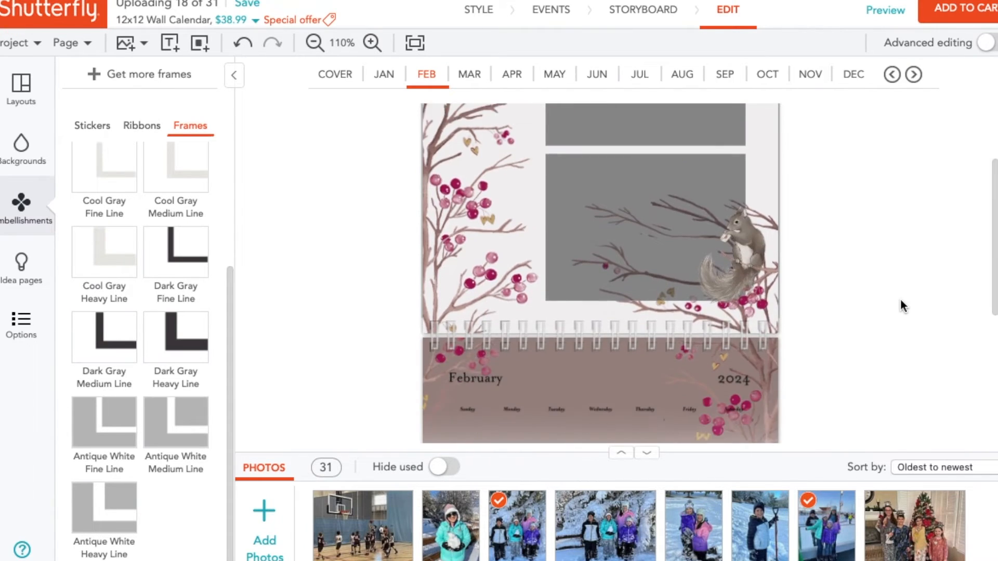
Step: Place the Valentine group photo in February's upper slot and the photo of the girl holding a heart-shaped sandwich in the lower slot
mouse_move(716, 542)
drag(715, 542, 670, 206)
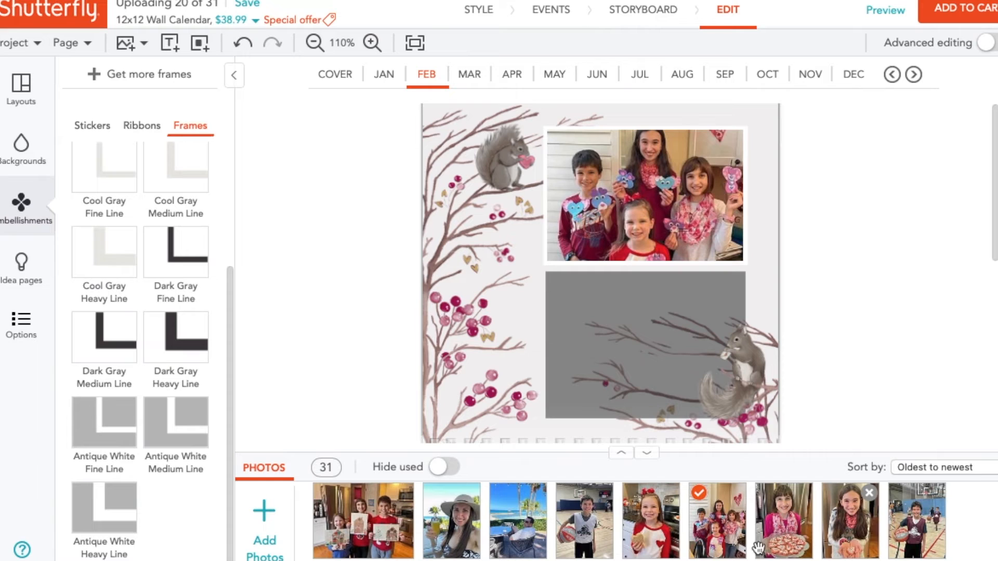
drag(635, 543, 624, 372)
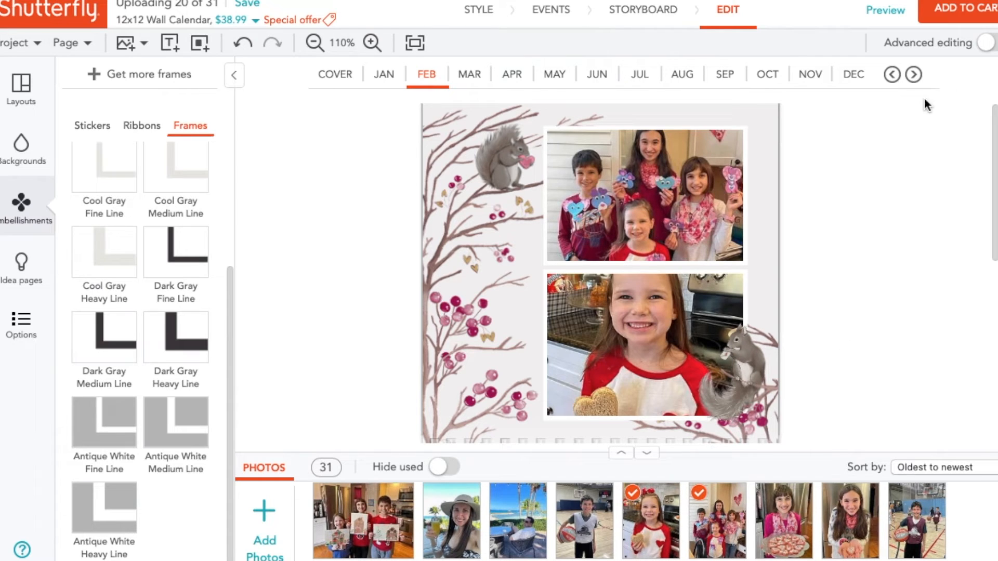
Step: Switch on advanced editing and narrow both February photos from their right edges, the upper one to an aspect ratio of about 1.09
click(991, 45)
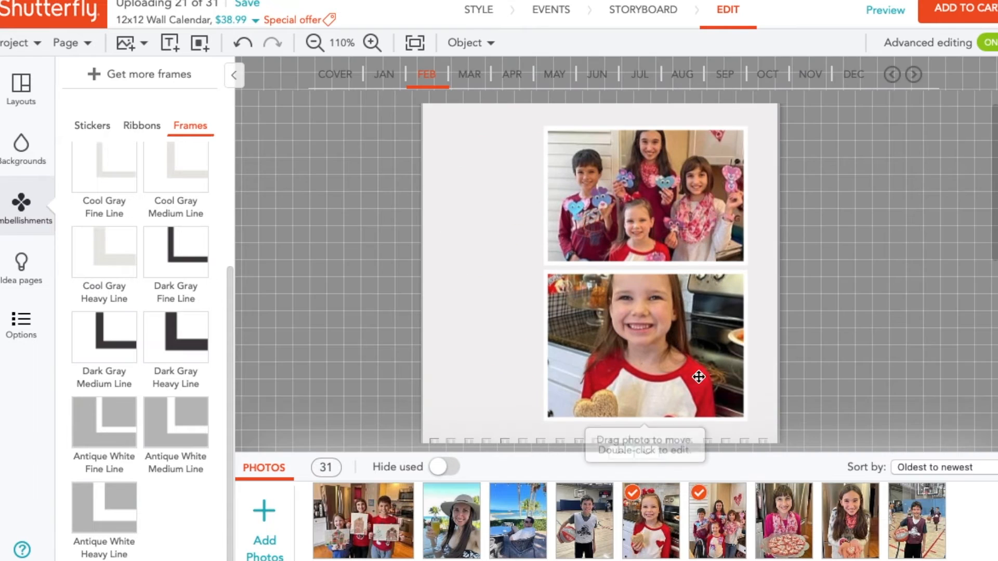
click(705, 343)
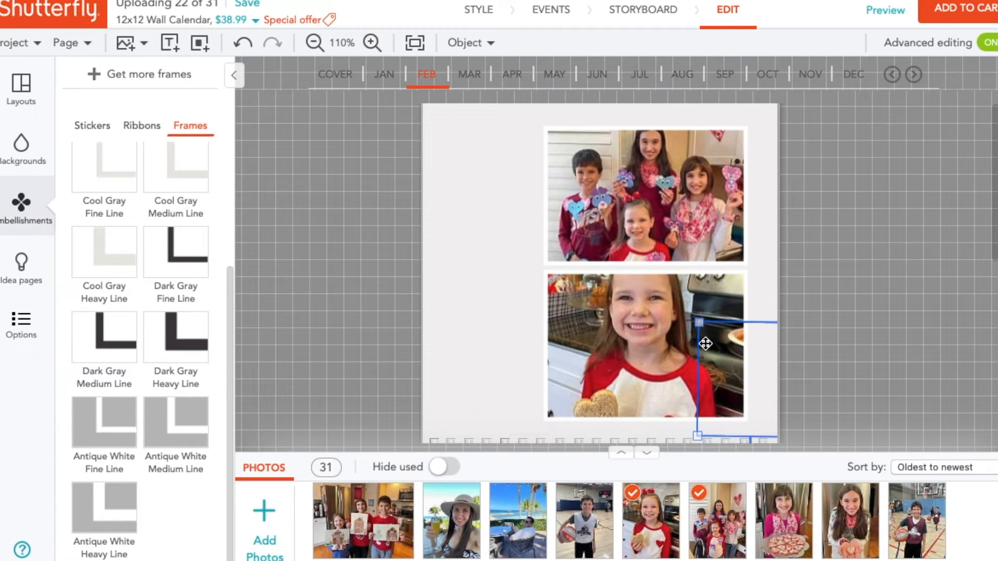
click(710, 217)
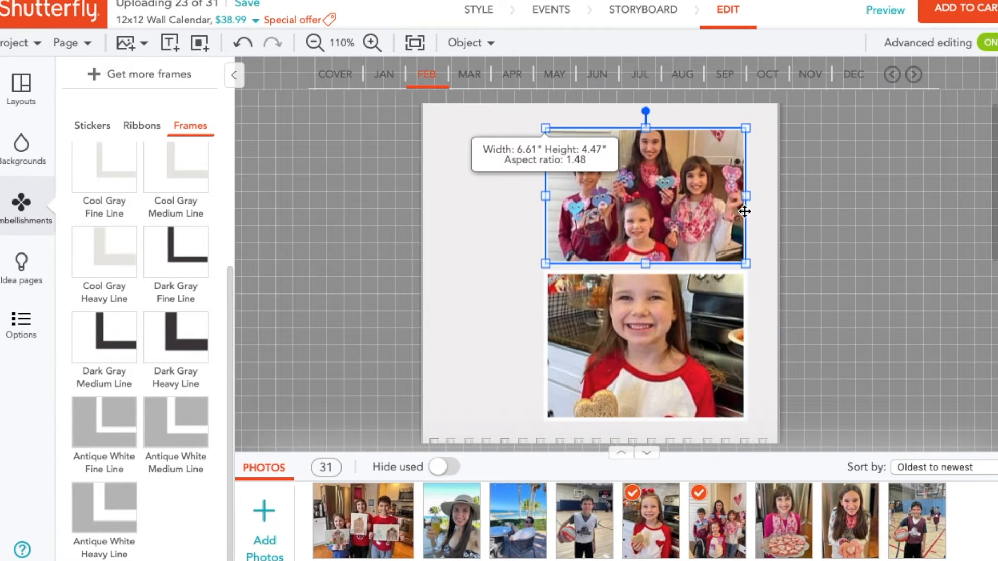
drag(746, 195, 691, 195)
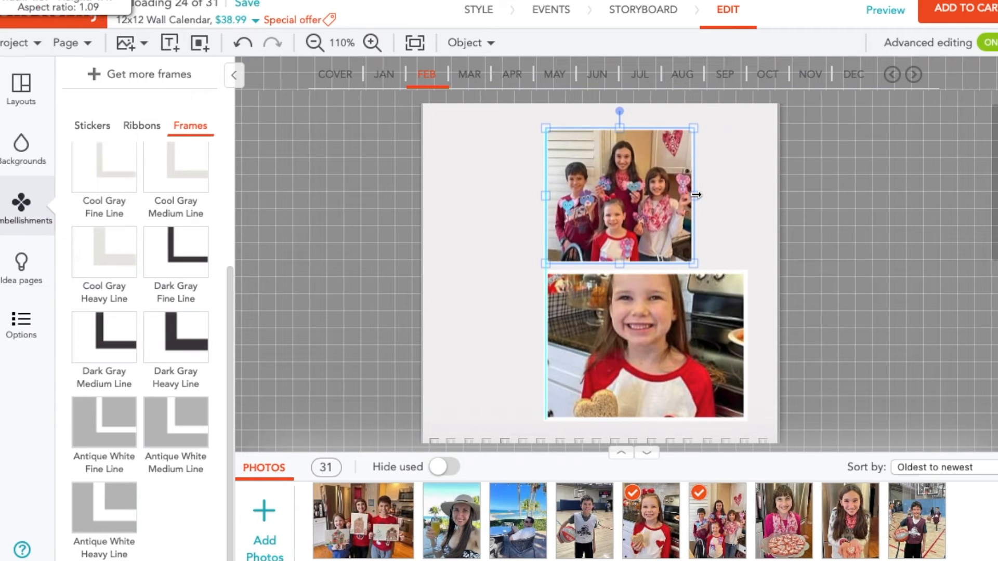
click(741, 367)
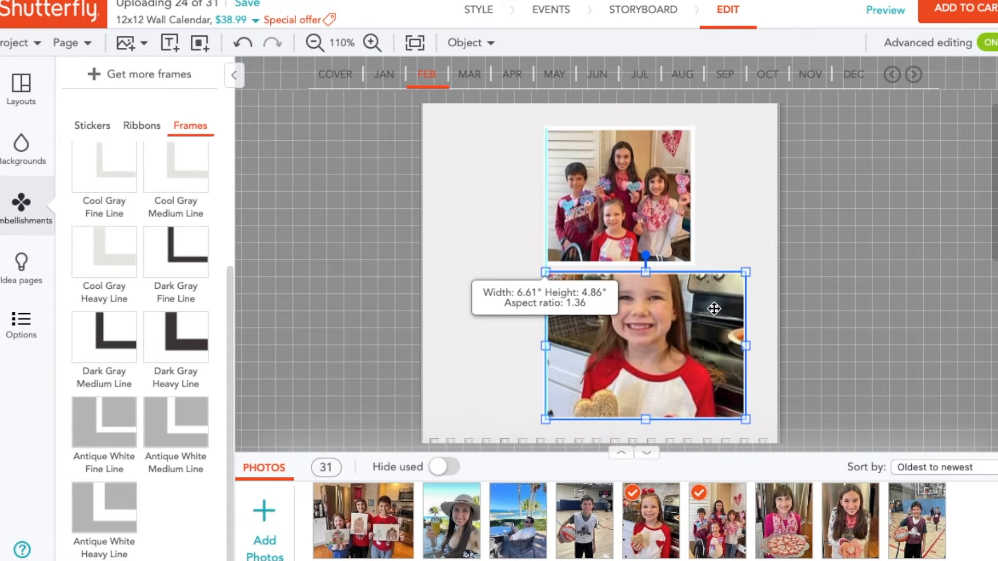
click(905, 276)
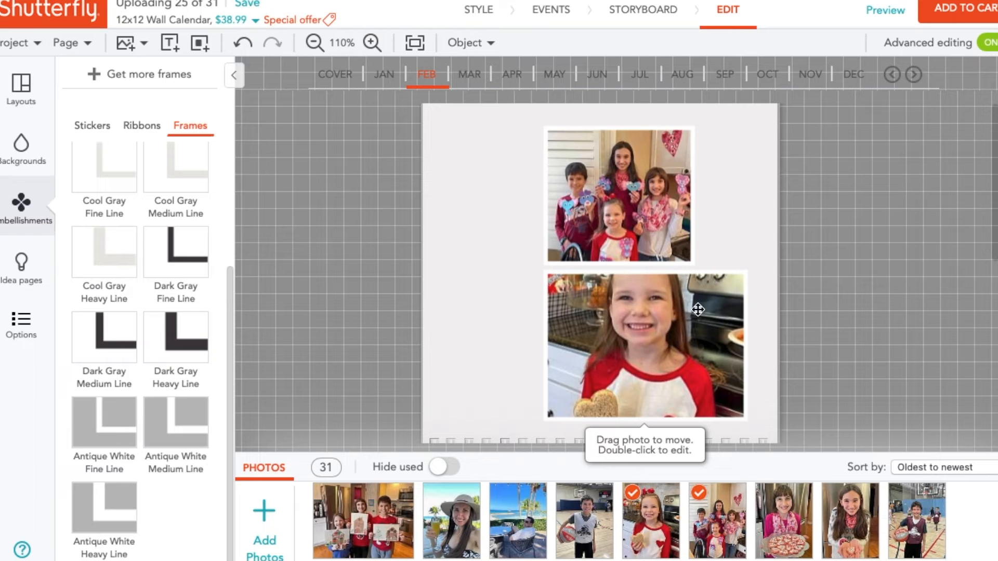
drag(746, 345, 672, 334)
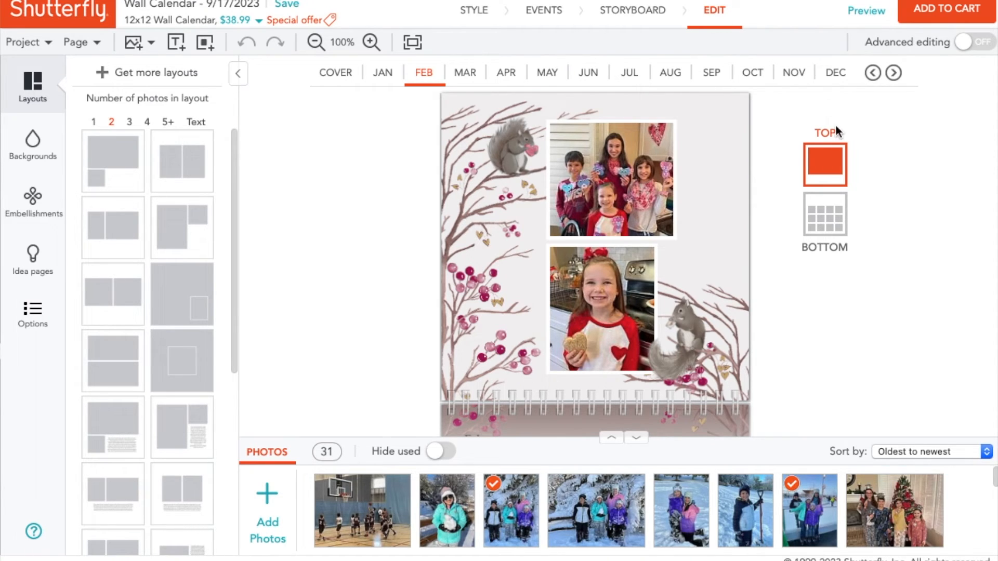
Step: Preview the calendar at 100% zoom and check the February and January pages
click(862, 15)
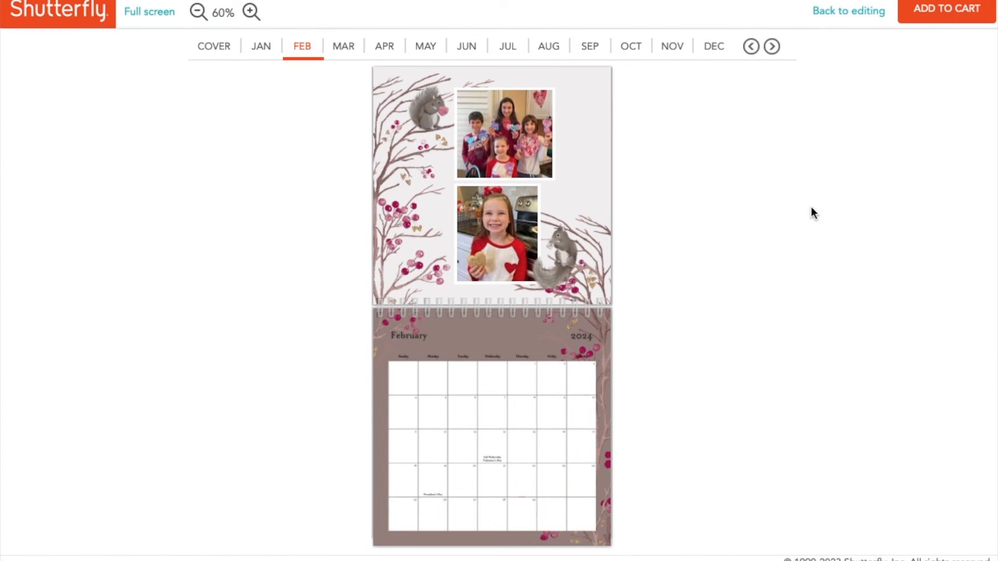
click(250, 11)
click(250, 11)
click(251, 11)
click(250, 11)
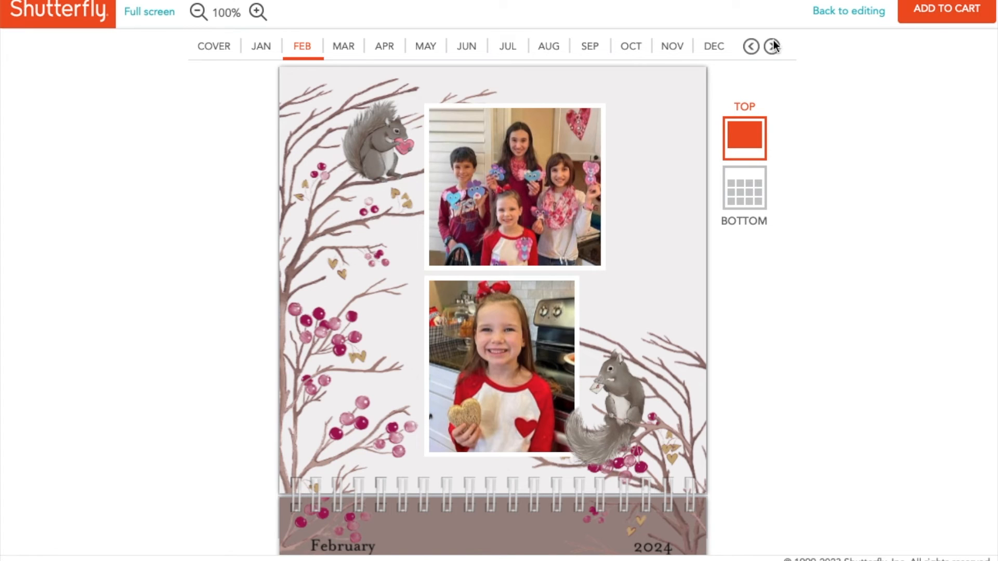
click(263, 51)
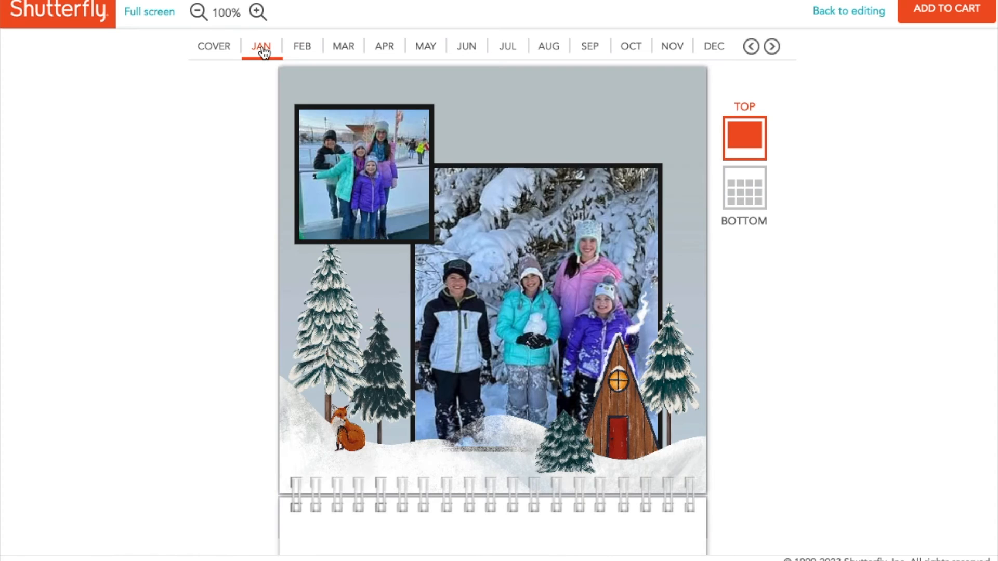
click(301, 52)
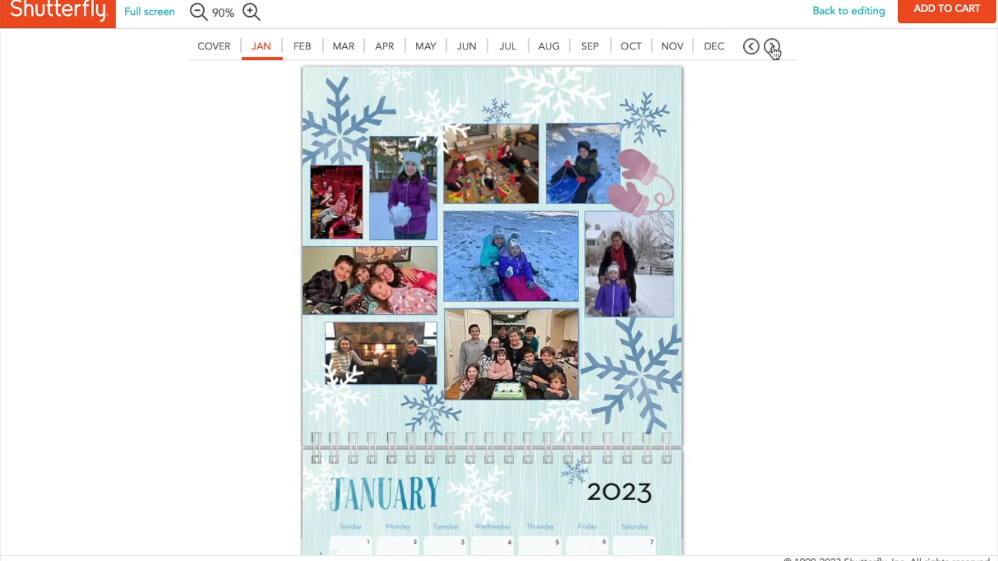
Step: Page through the previews of the earlier 2023 and 2022 calendars to examine their photo layouts and seasonal backgrounds
click(772, 47)
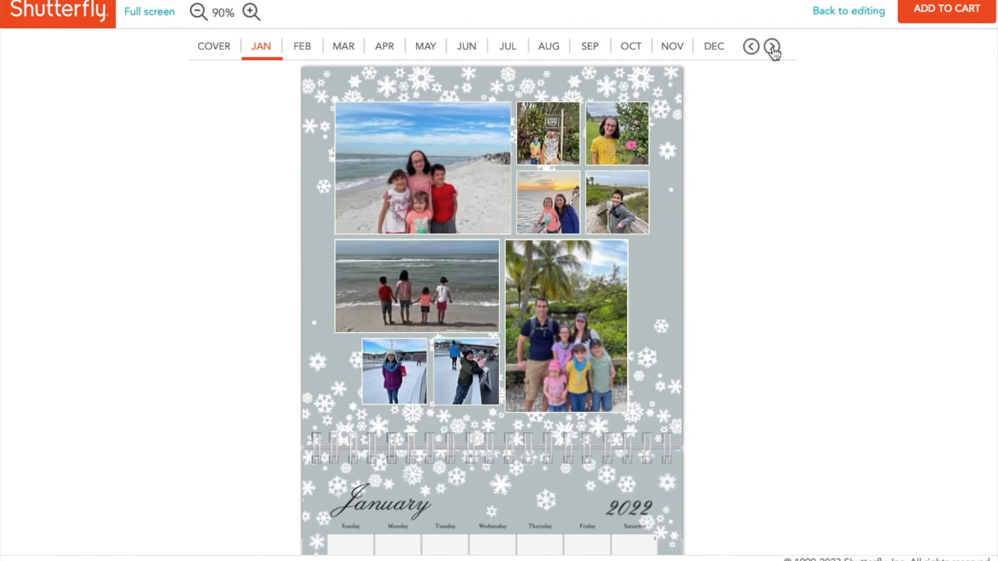
click(773, 49)
click(773, 47)
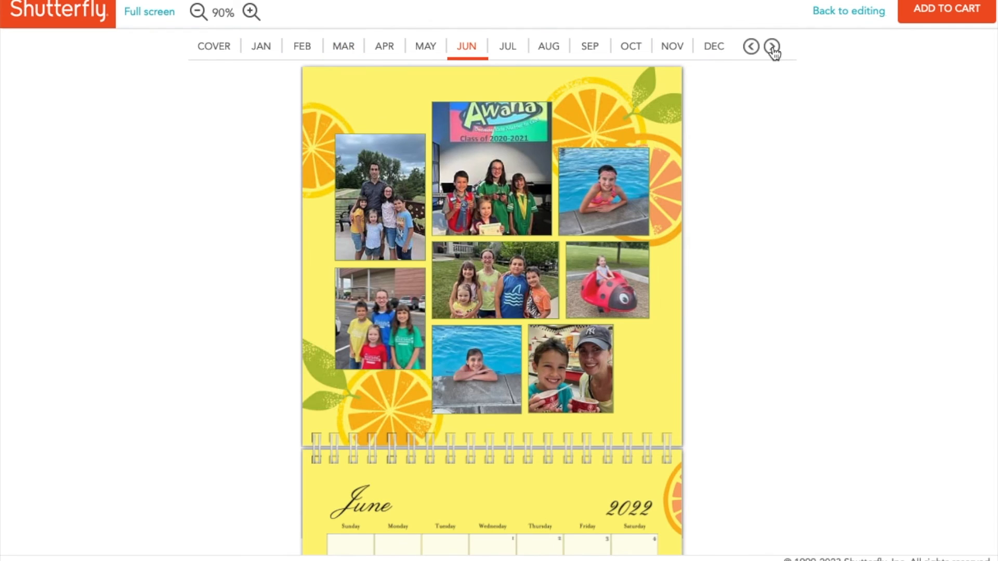
click(772, 49)
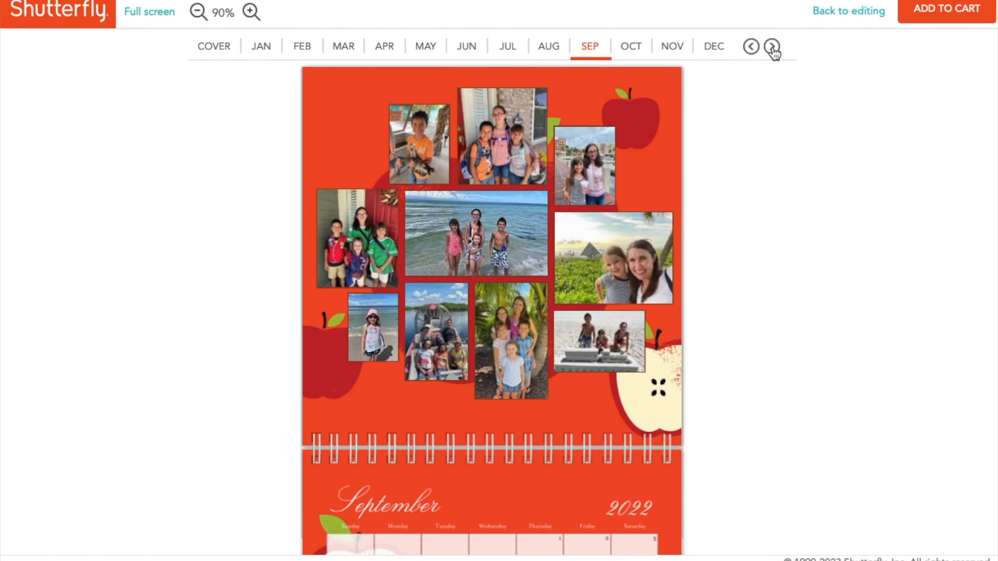
click(772, 48)
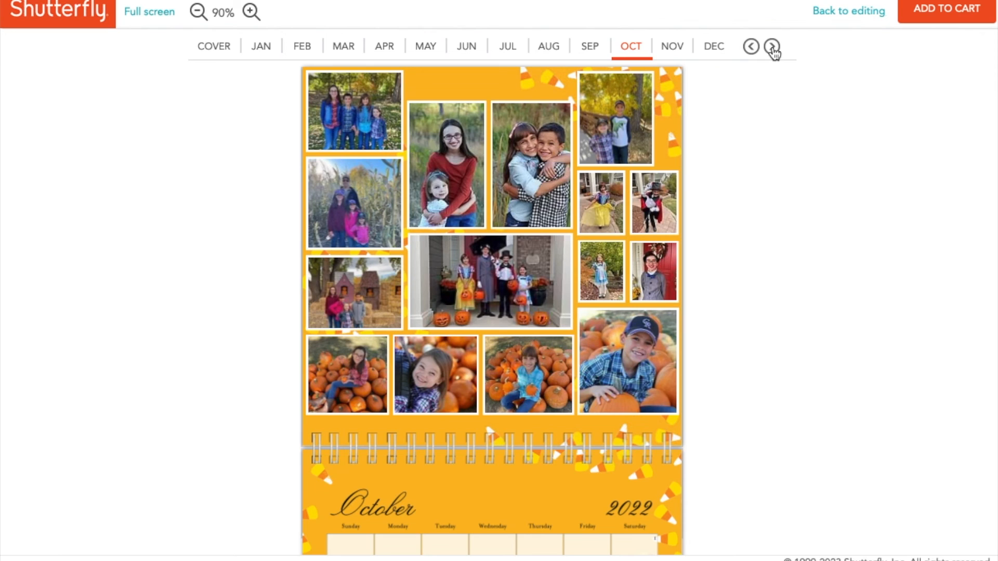
click(772, 48)
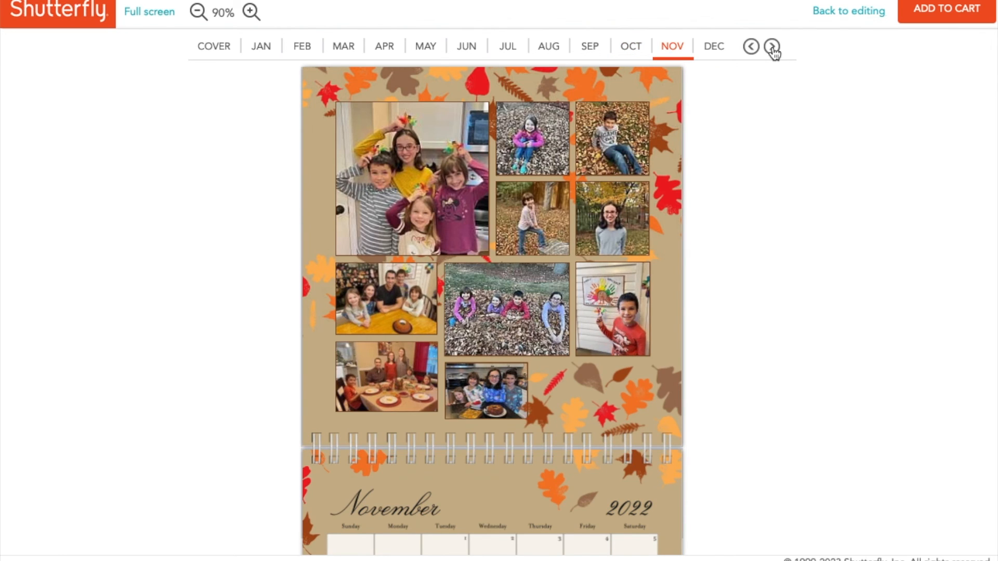
click(772, 47)
Step: Page through the 2020 calendar preview from January to December to examine its tilted photos, frames and seasonal phrases
click(772, 47)
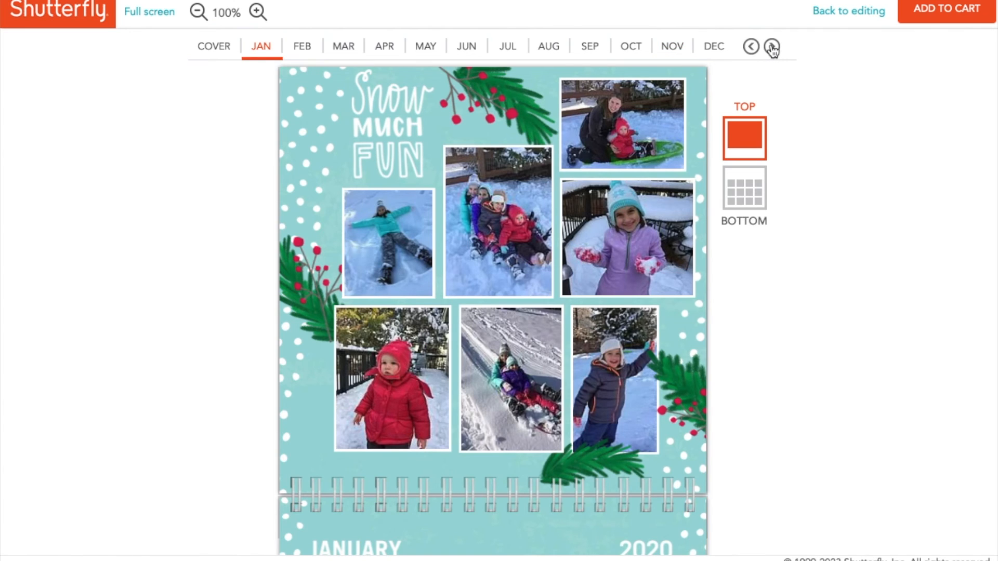
click(772, 48)
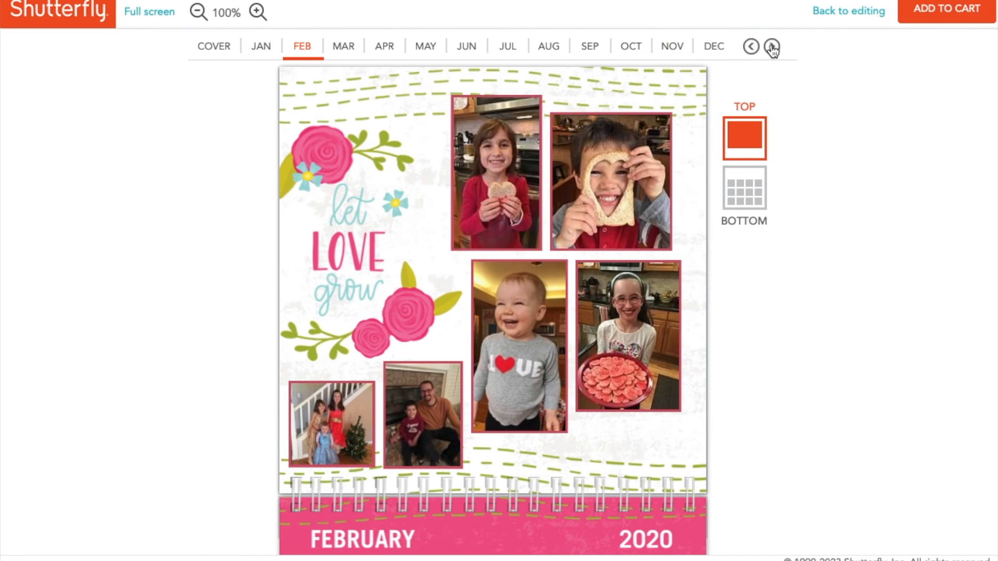
click(772, 48)
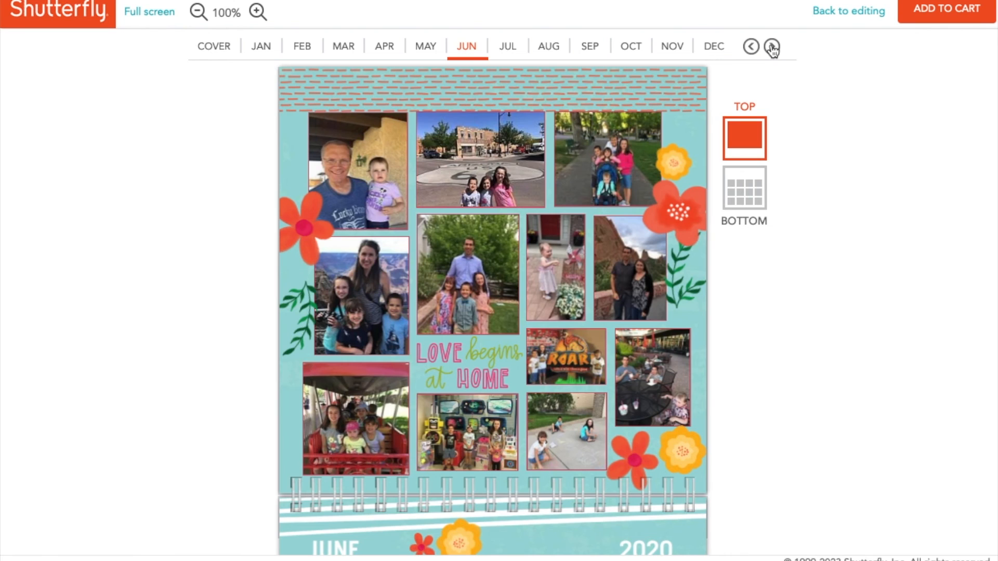
click(772, 48)
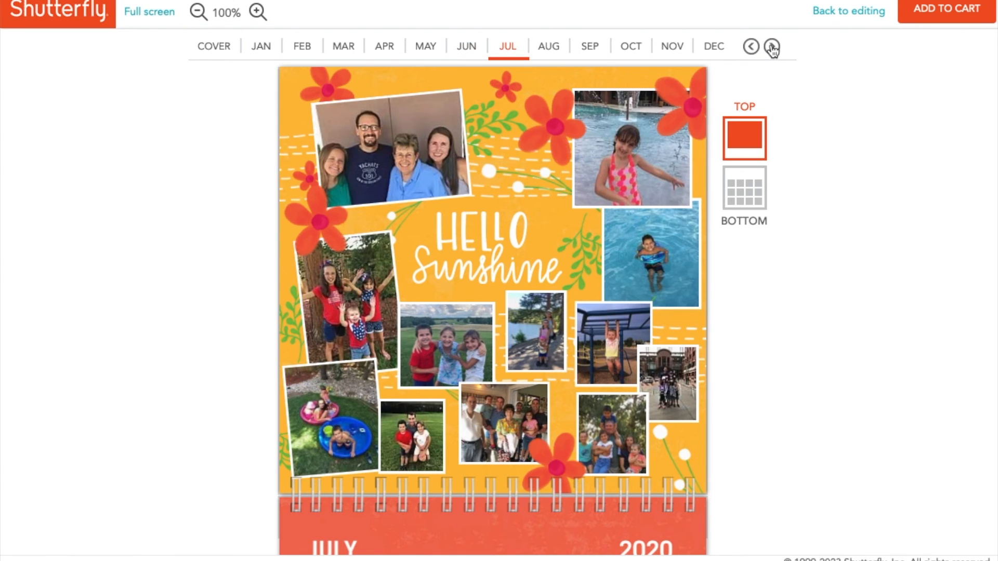
click(772, 48)
click(772, 48)
click(772, 48)
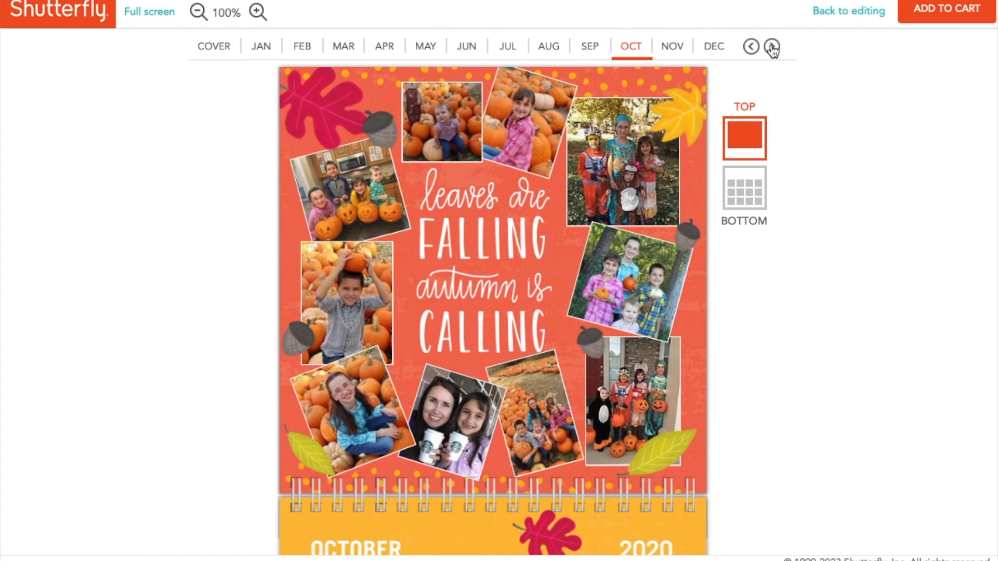
click(772, 47)
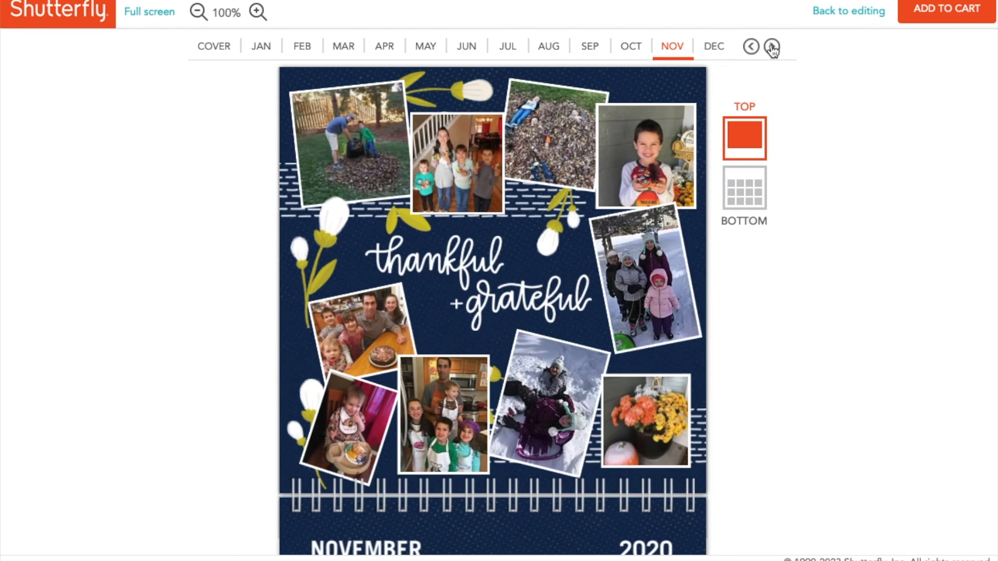
click(772, 47)
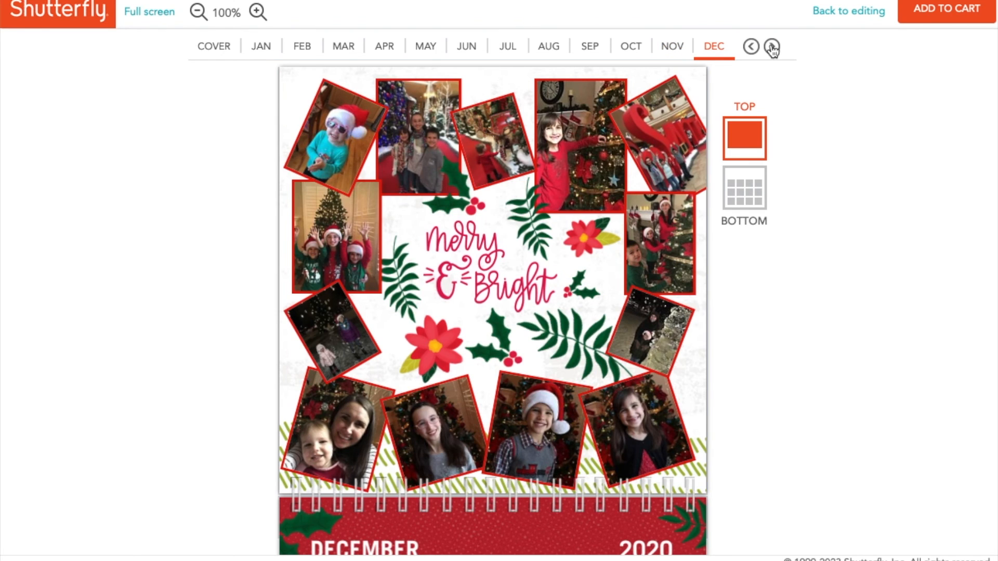
Step: Page through the 2019 calendar preview to examine its chalkboard and kraft-paper backgrounds, stickers and photo arrangements
click(772, 48)
click(772, 48)
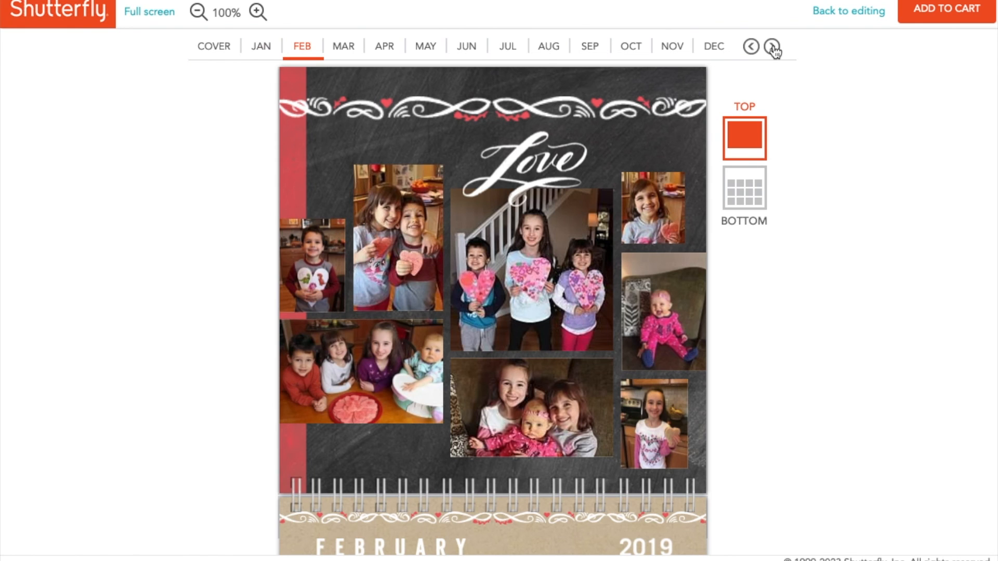
click(772, 48)
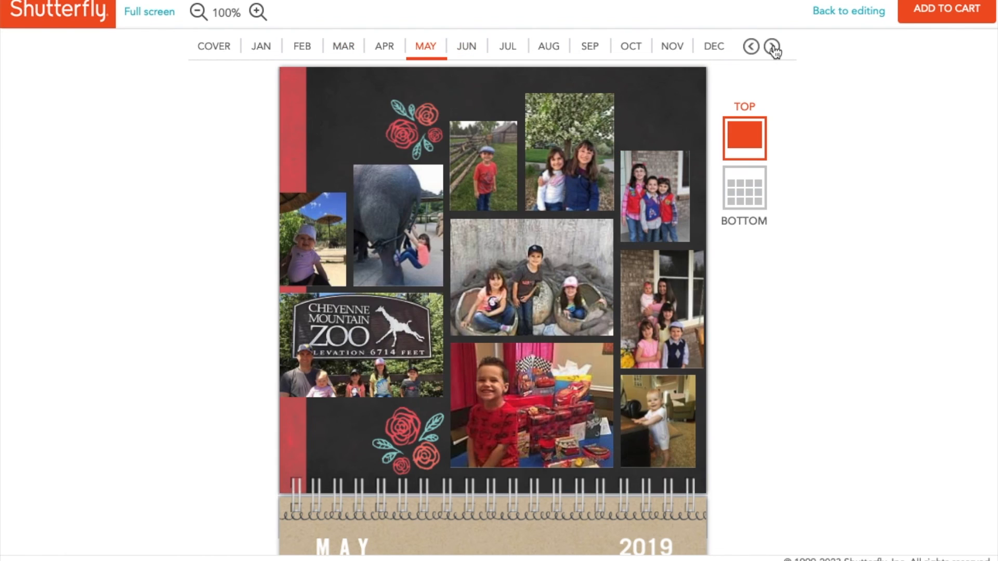
click(772, 47)
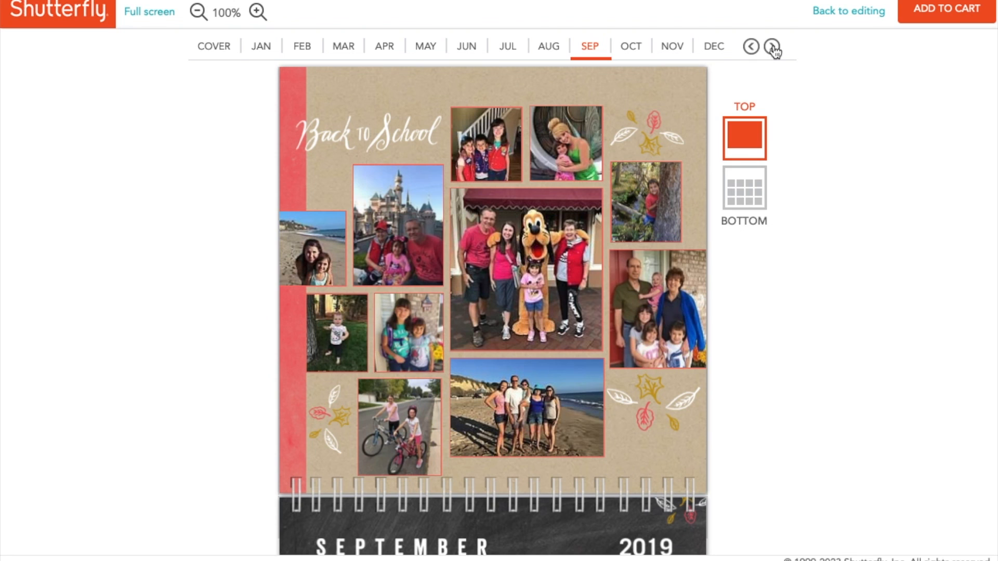
click(772, 48)
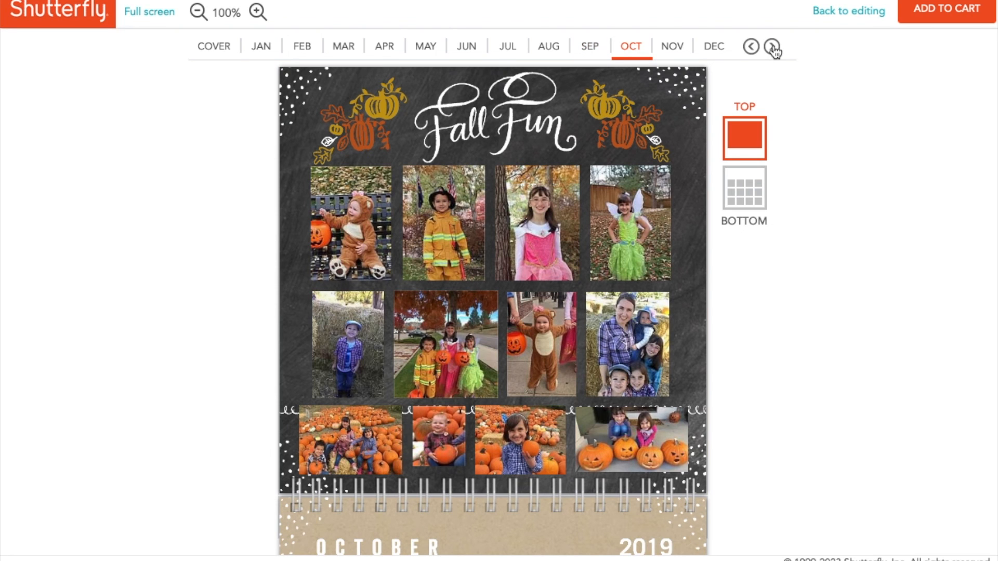
click(772, 48)
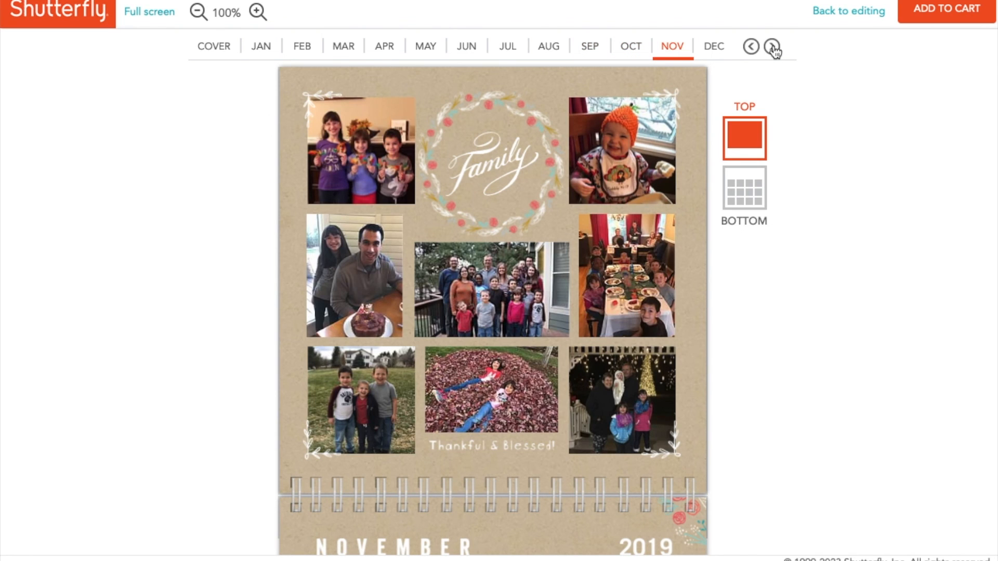
click(772, 48)
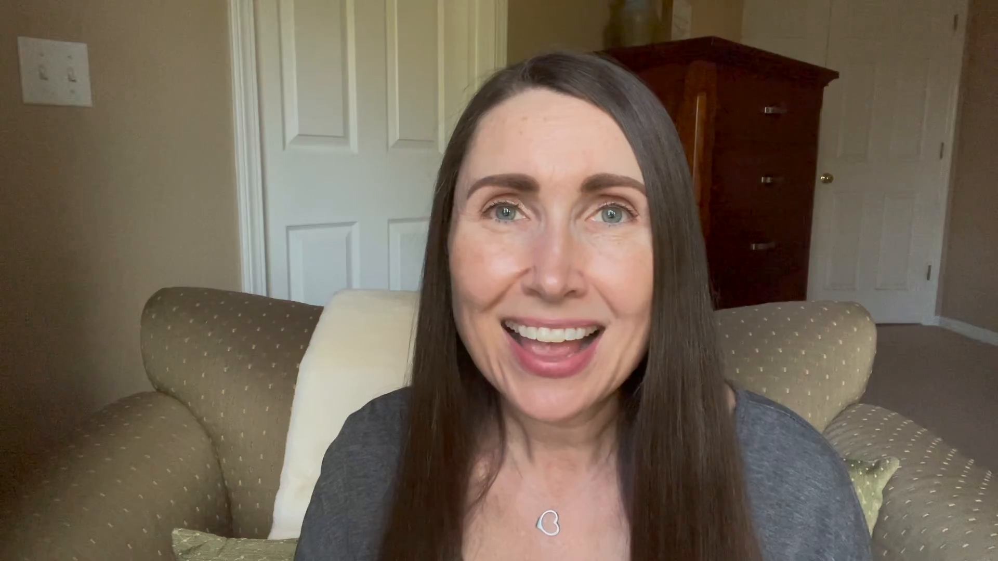